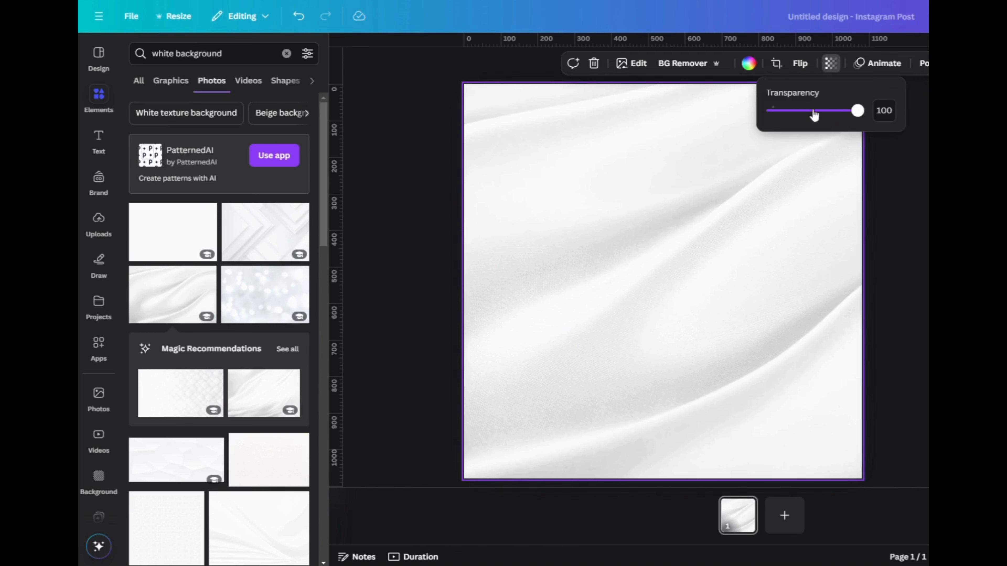
- Lower the opacity of the white draped-fabric background image so its folds look fainter
left_click_drag(853, 110, 818, 115)
left_click(919, 198)
left_click(919, 198)
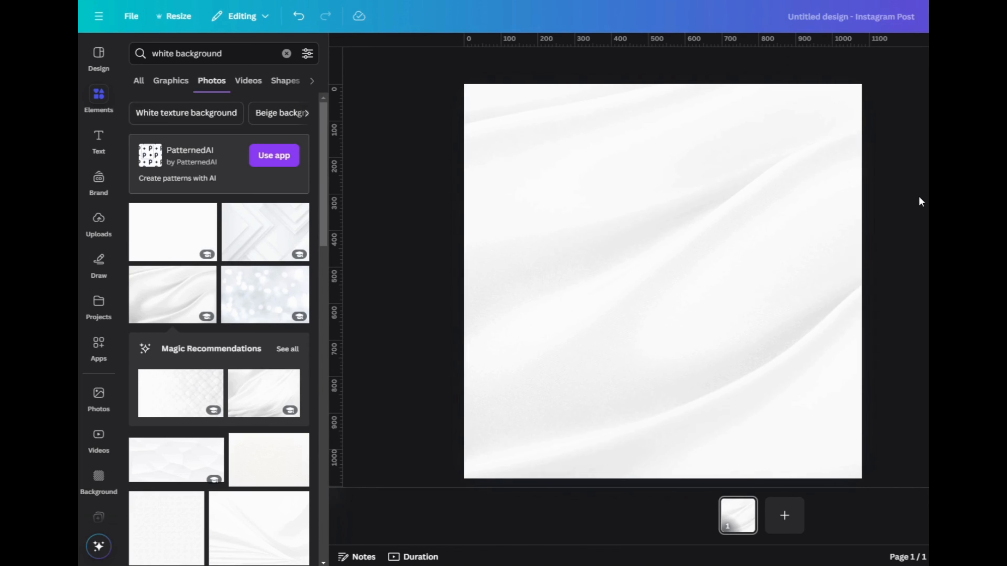
- Search the elements for "maa durga" and add the graphic of the goddess riding a lion
left_click(287, 53)
type("maa durga")
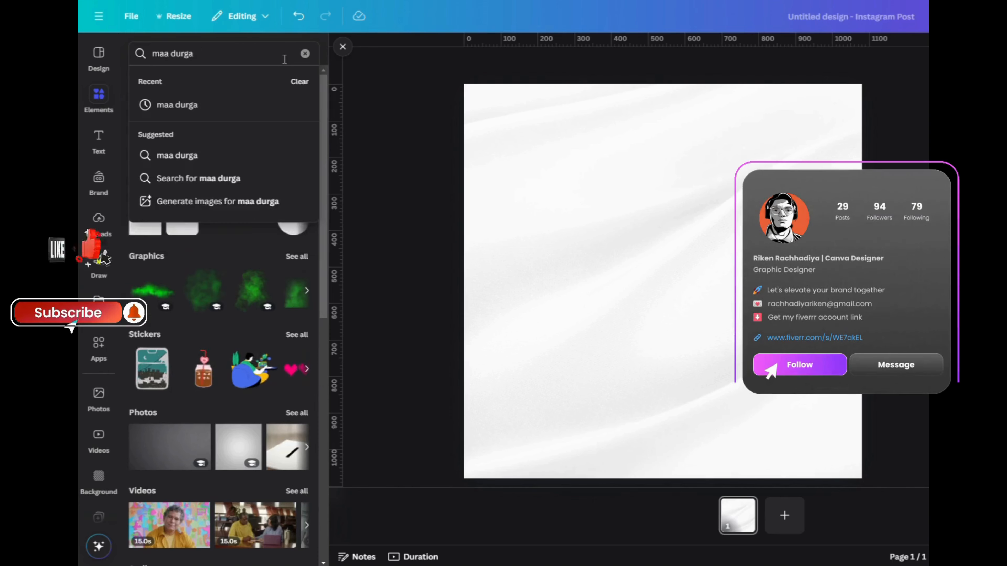
key("Return")
left_click(153, 168)
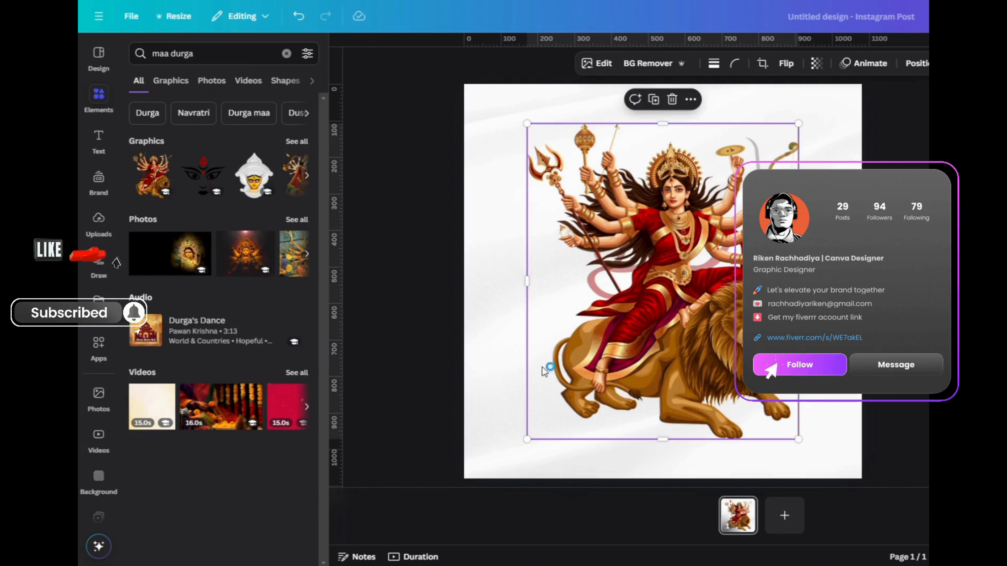
- Shrink the goddess graphic and centre it on the page, leaving a wide margin around it
left_click_drag(528, 438, 573, 385)
left_click_drag(677, 291, 653, 320)
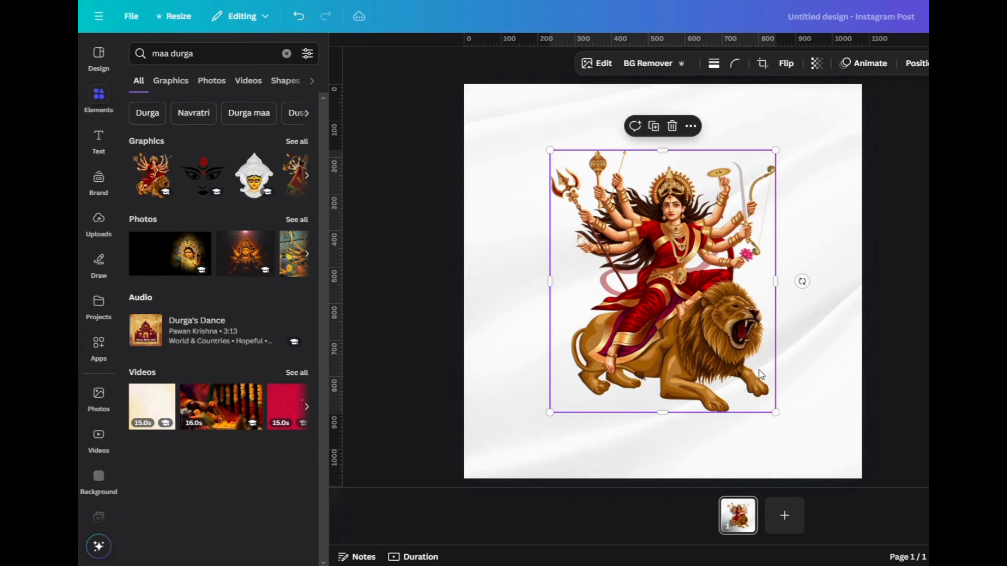
left_click_drag(548, 412, 591, 375)
- Search the graphics for "golden" and add the soft round golden glow to the page
left_click(287, 53)
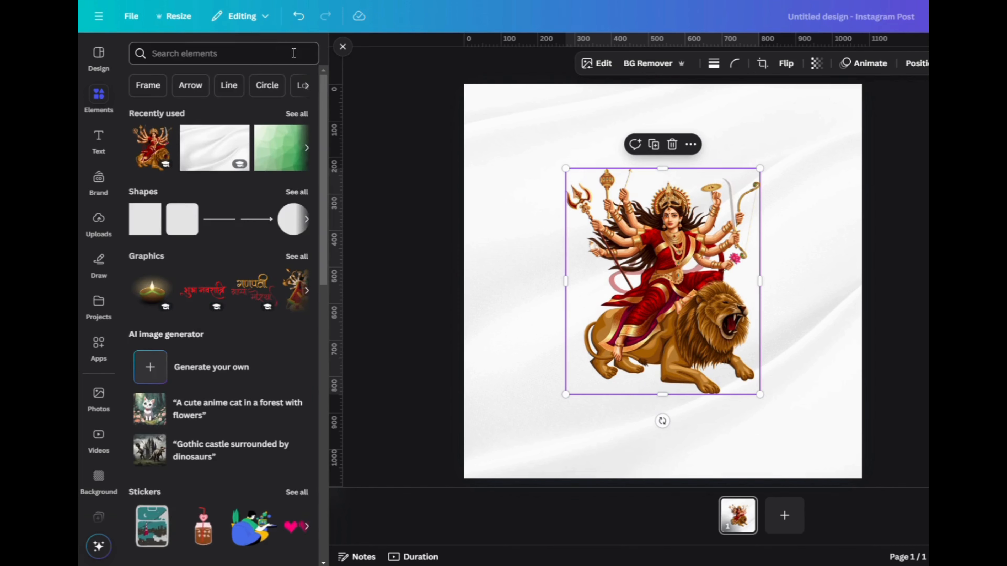
left_click(294, 53)
type("golden")
key("Return")
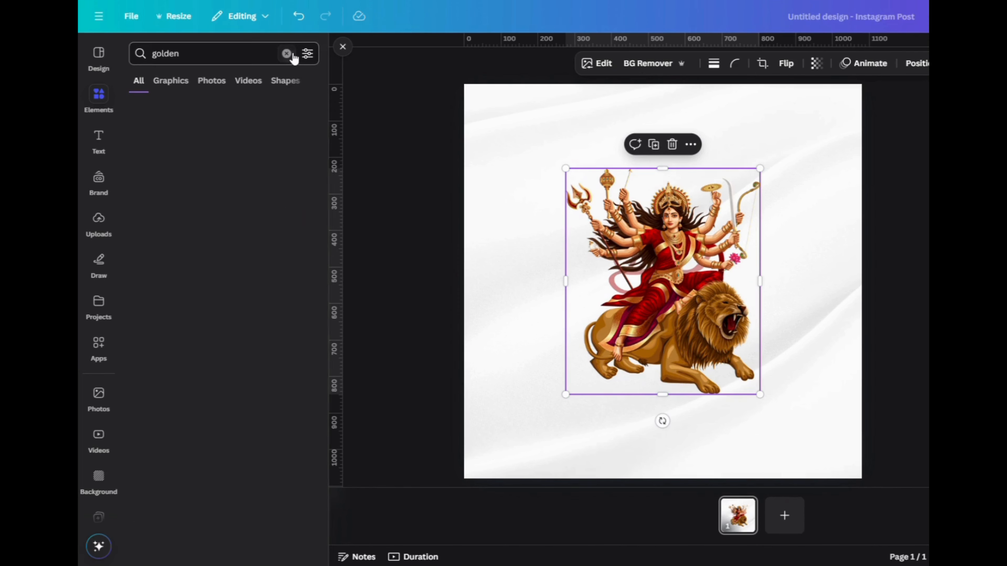
left_click(294, 140)
scroll(174, 349, "down", 10)
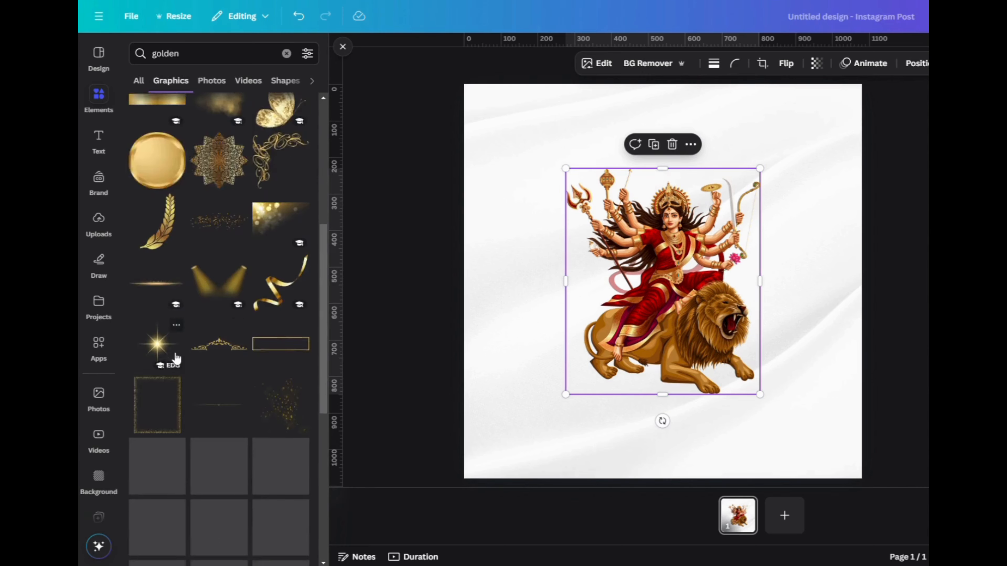
left_click(279, 425)
- Shrink the golden glow around the goddess's head and send it backward behind her
left_click_drag(618, 335, 621, 270)
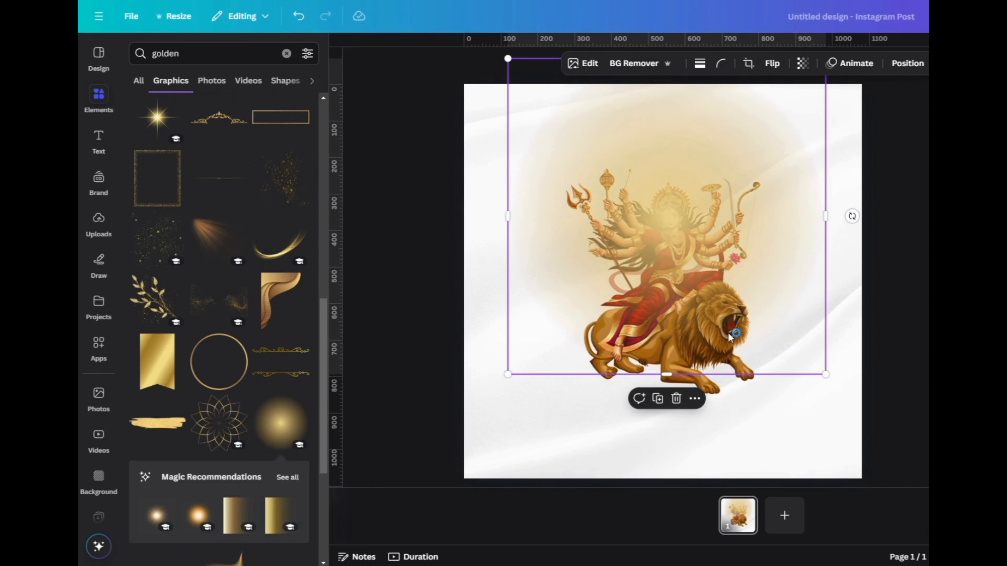
left_click_drag(825, 374, 644, 194)
left_click_drag(592, 157, 685, 242)
right_click(686, 243)
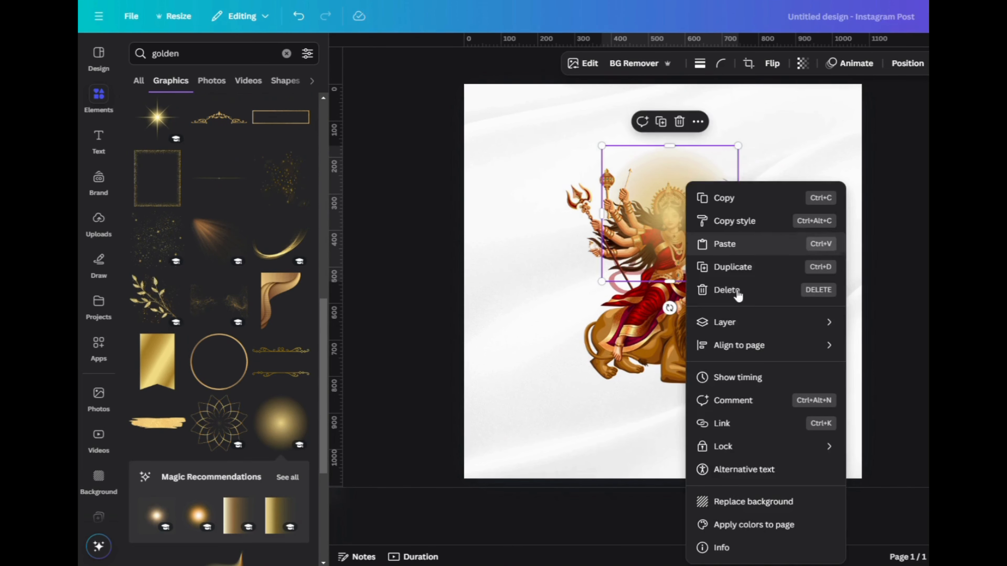
mouse_move(753, 322)
left_click(899, 368)
- Search the graphics for "golden design round" and add the petalled mandala to the page
scroll(226, 122, "up", 7)
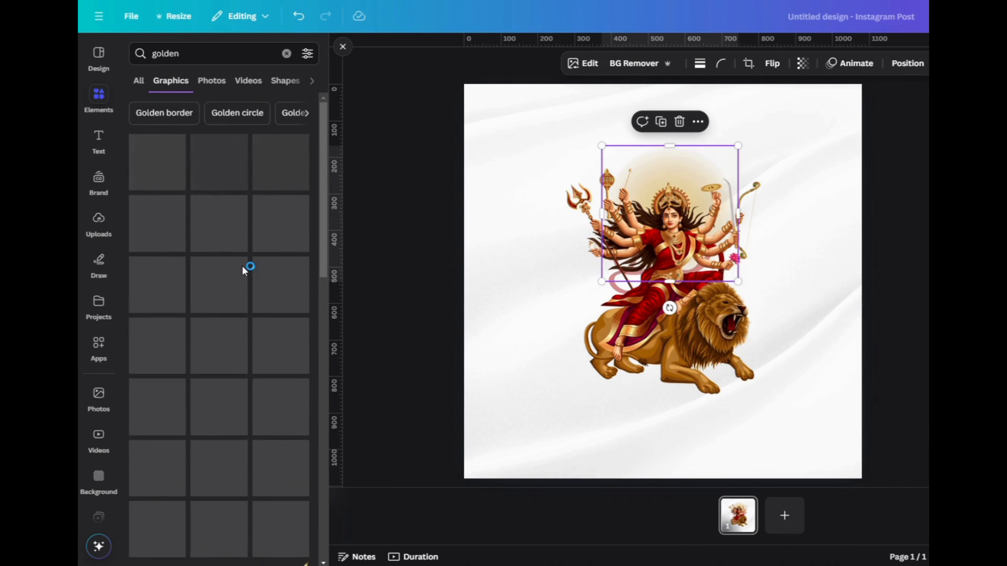
left_click(228, 56)
type("desi")
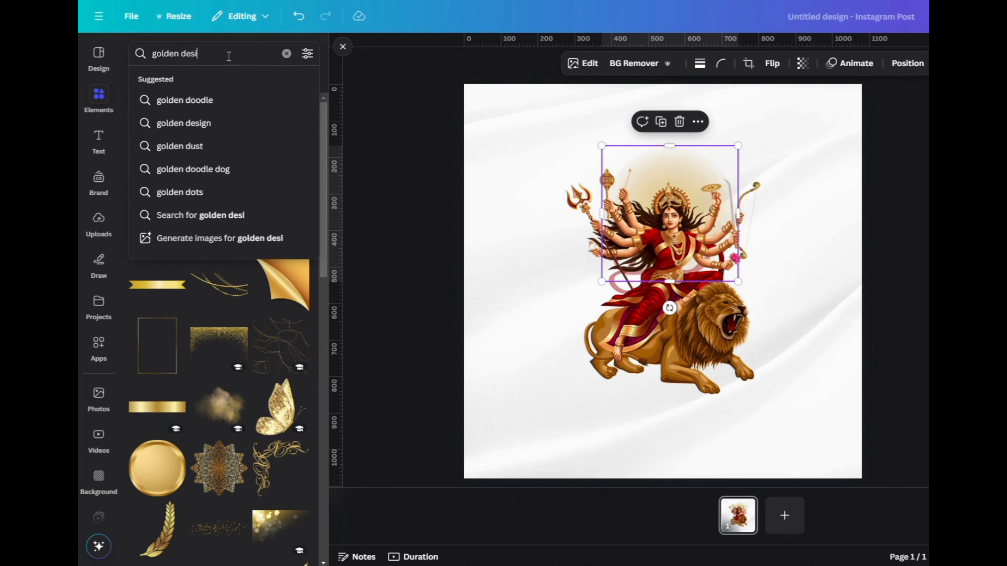
type("gn round")
key("Return")
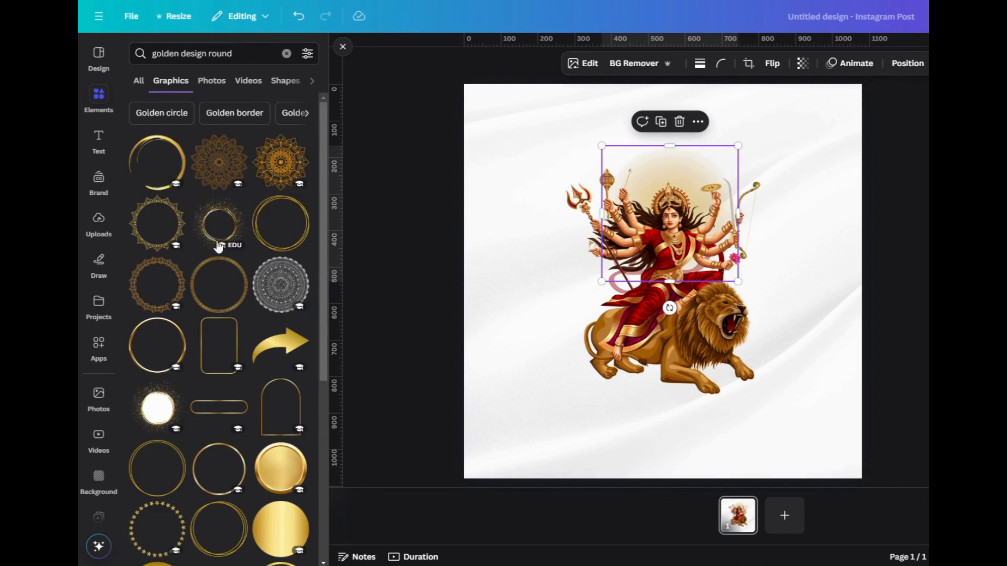
left_click(216, 160)
- Try recolouring the mandala red
left_click(649, 64)
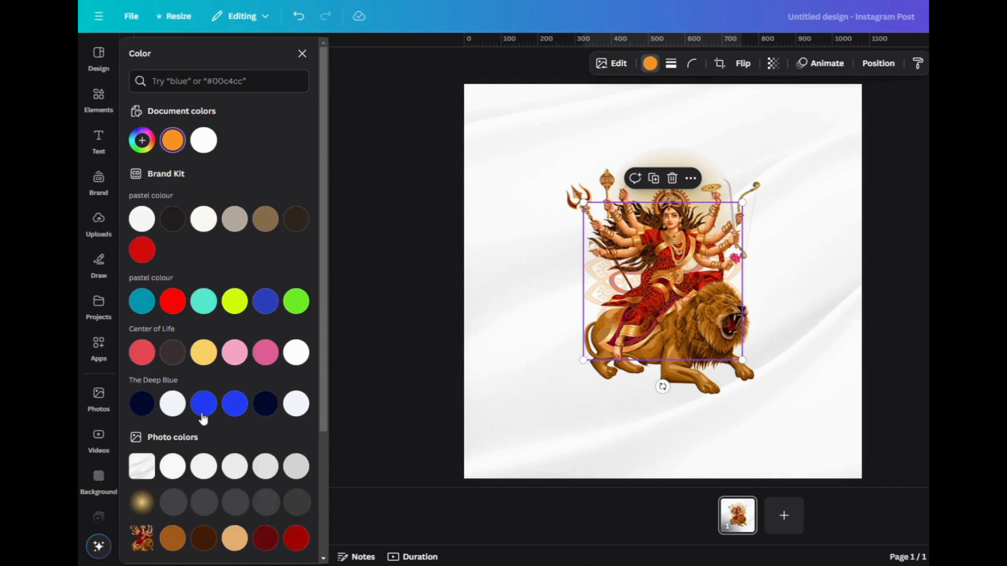
scroll(200, 397, "down", 3)
left_click(172, 186)
scroll(218, 317, "down", 2)
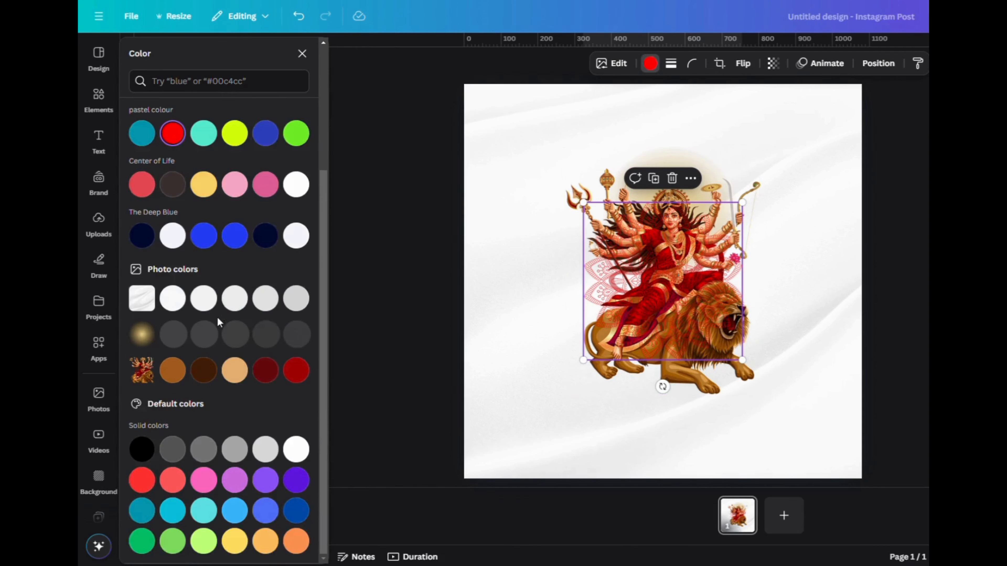
left_click(231, 386)
- Enlarge the mandala and centre it around the goddess's head, layered behind the figure and the glow
left_click_drag(620, 299, 602, 210)
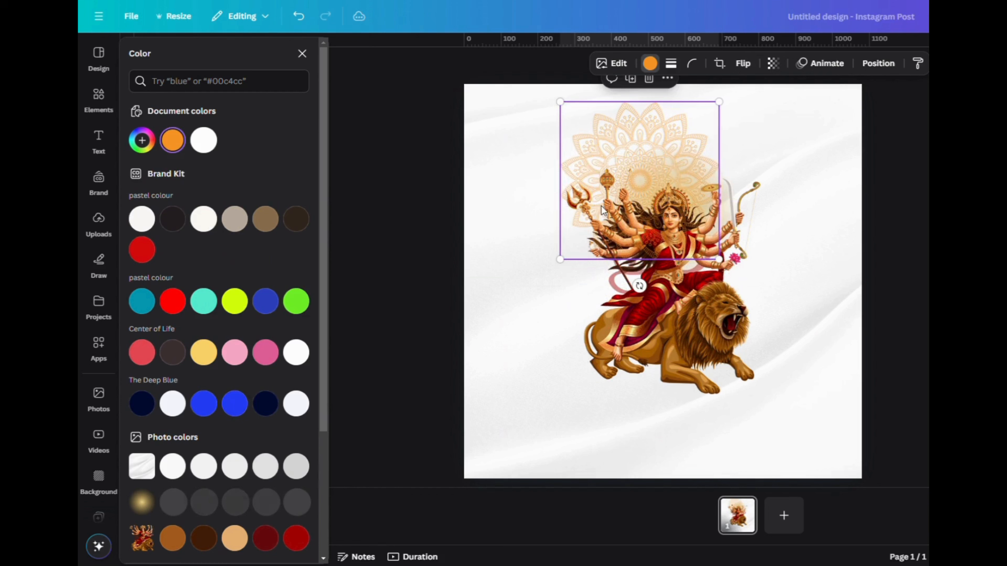
left_click_drag(718, 258, 787, 328)
left_click_drag(727, 278, 719, 275)
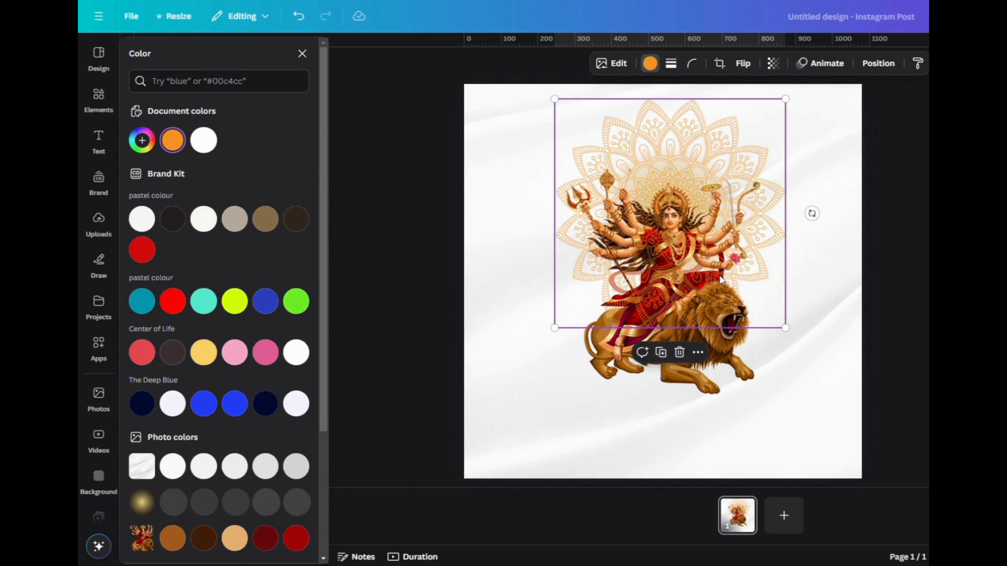
right_click(650, 203)
mouse_move(706, 349)
left_click(847, 410)
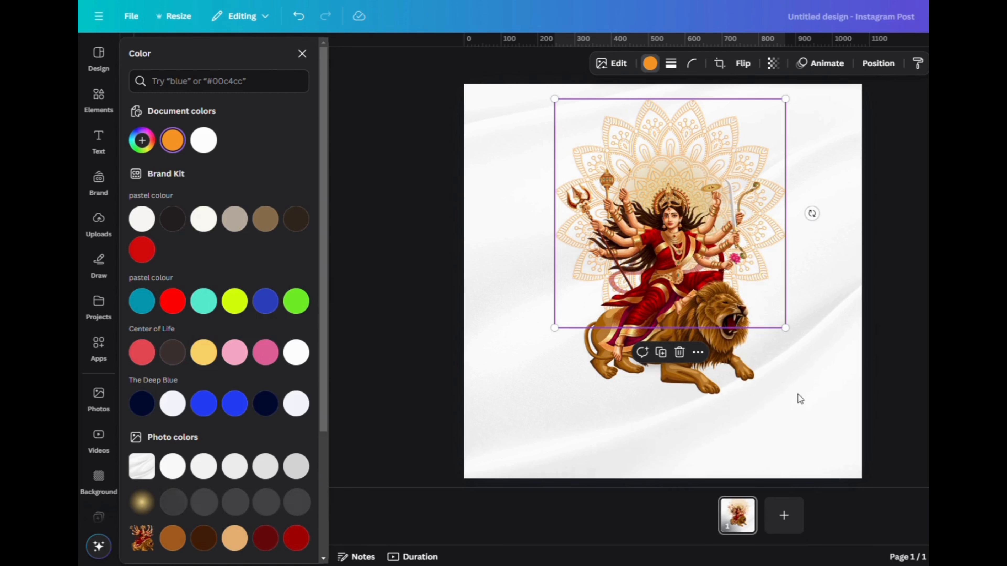
- Change the mandala's colour to red #FF0000
left_click(650, 63)
left_click(650, 63)
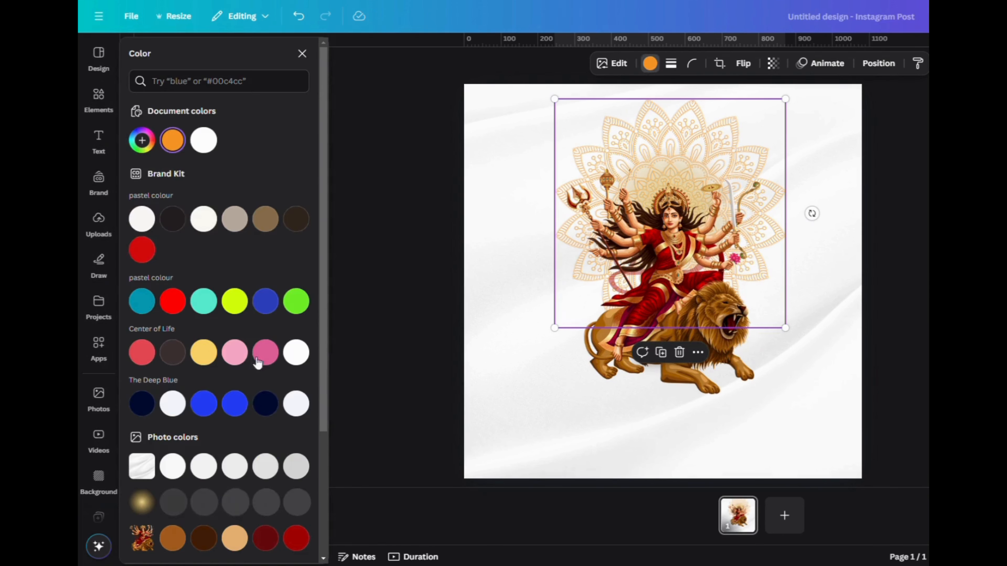
left_click(170, 141)
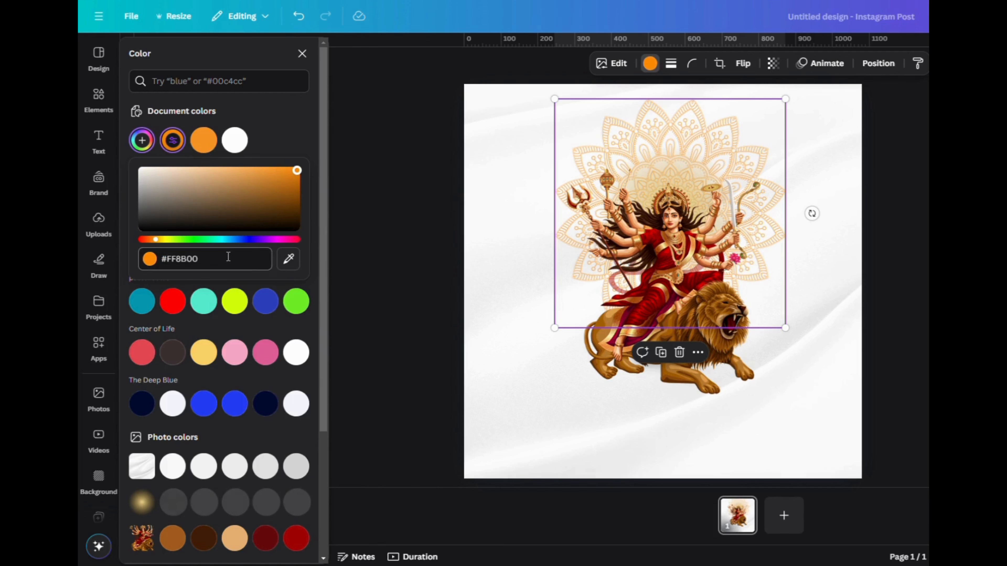
left_click_drag(155, 240, 132, 242)
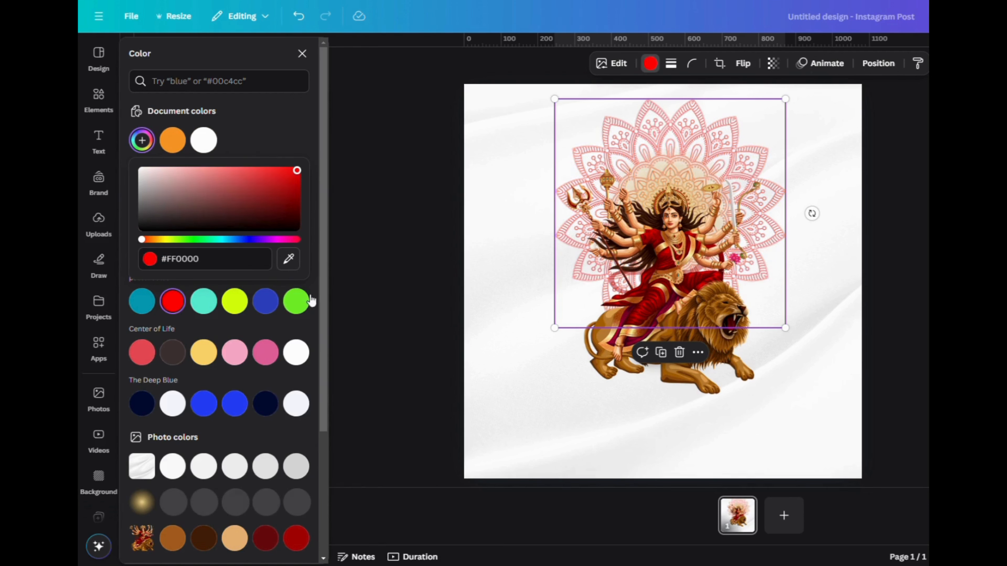
left_click(396, 250)
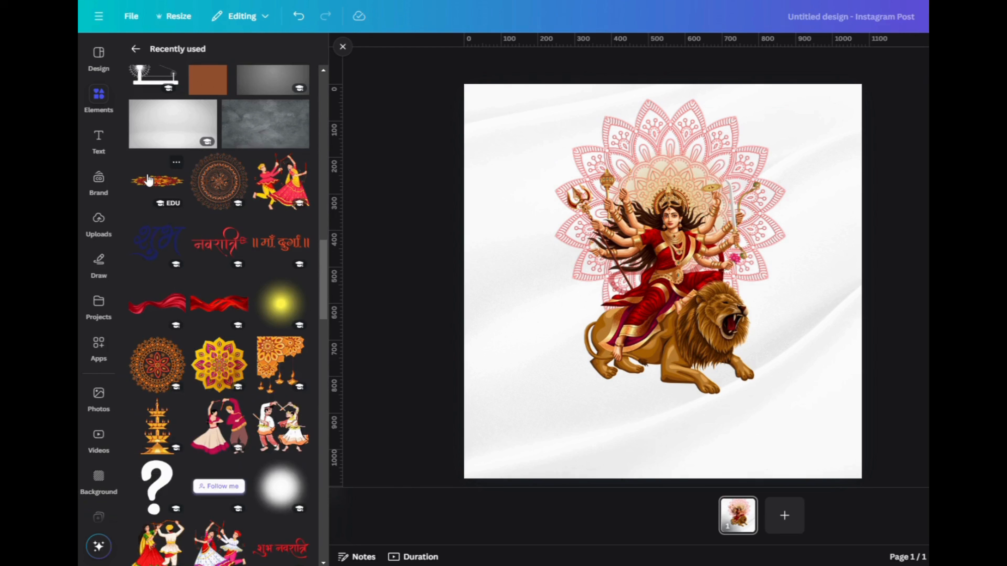
- Add the flat floral rangoli from the recently used elements, enlarge it and centre it under the lion
left_click(149, 180)
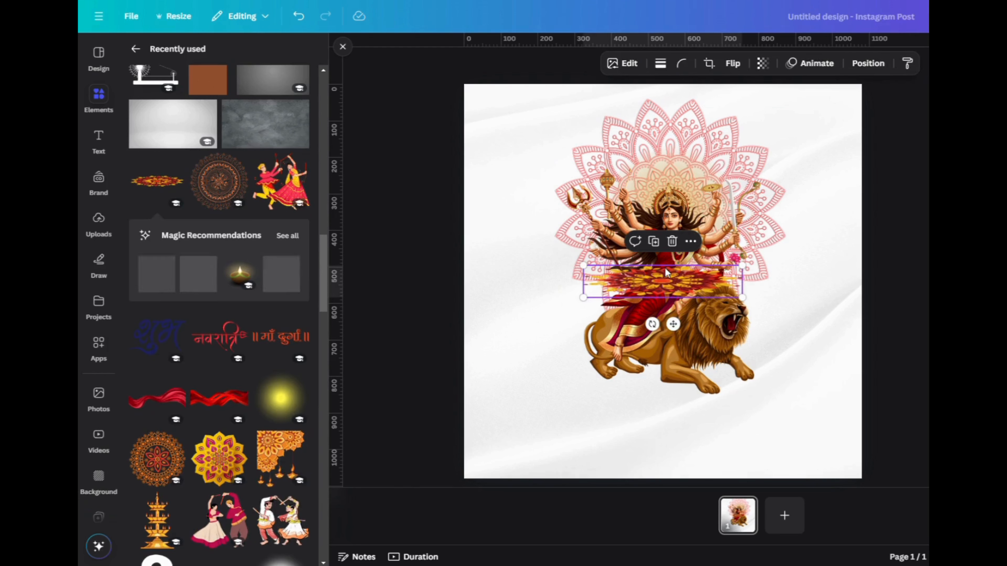
left_click_drag(653, 282, 640, 396)
left_click_drag(727, 379, 783, 363)
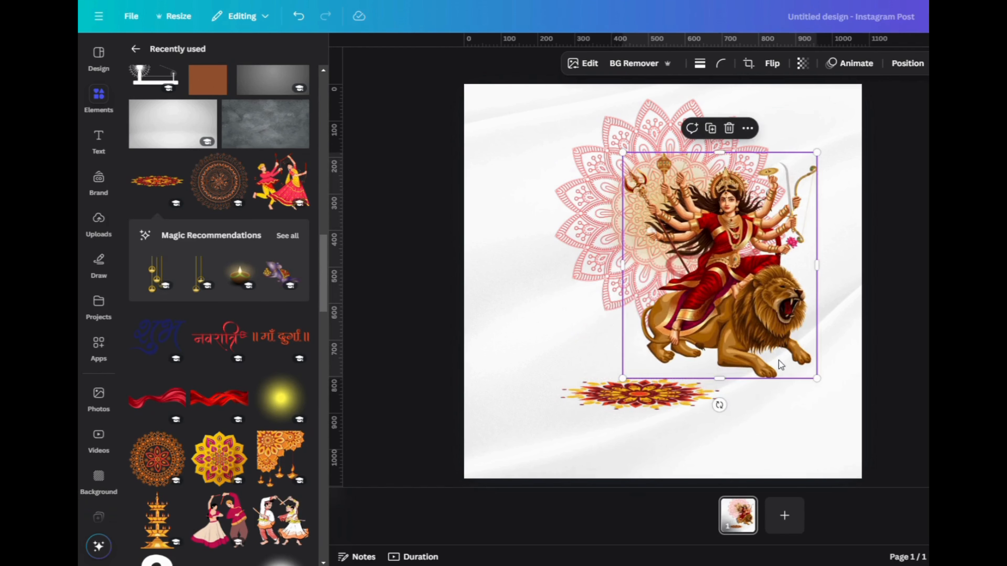
key("ctrl+z")
left_click(665, 403)
mouse_move(721, 380)
left_mouse_down()
mouse_move(809, 353)
mouse_move(733, 382)
left_mouse_up()
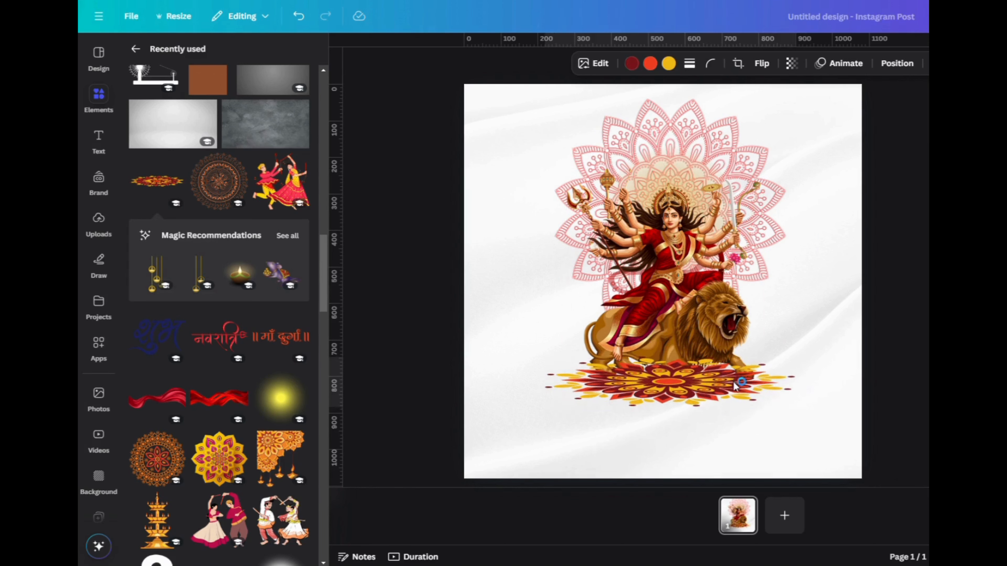
- Send the rangoli behind the goddess and the lion
right_click(653, 380)
mouse_move(697, 369)
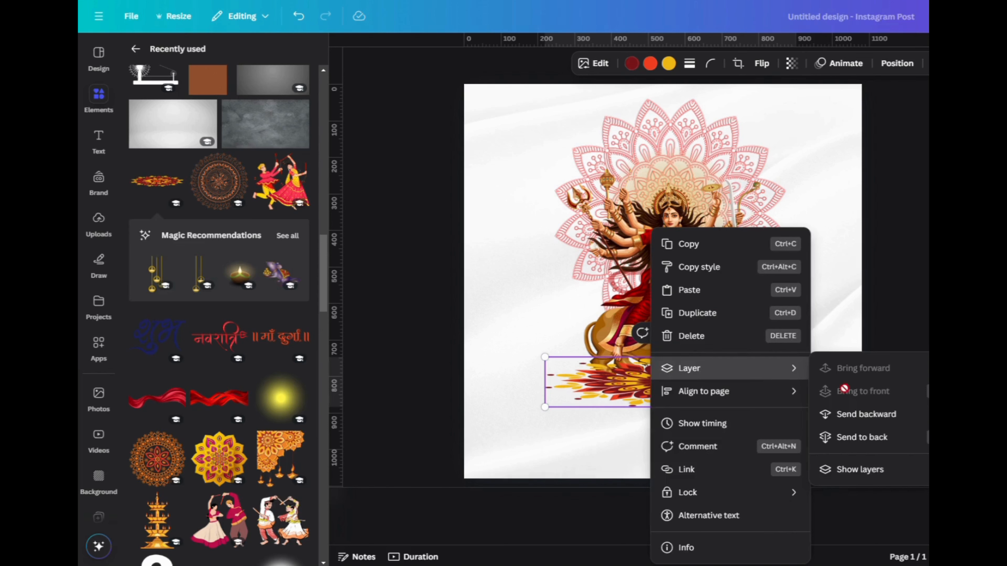
left_click(868, 426)
left_click(668, 434)
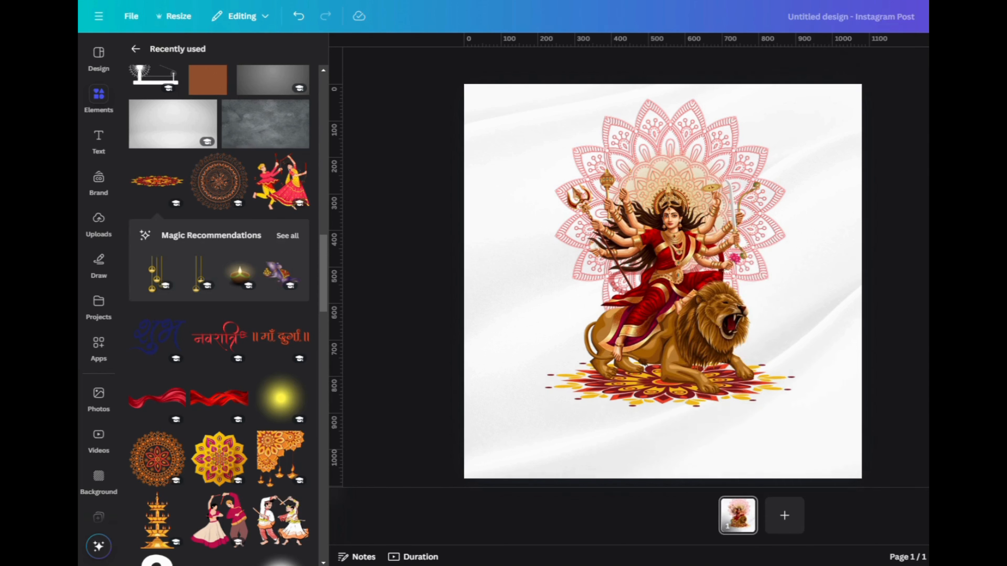
- Nudge the rangoli slightly upward beneath the lion's paws
left_click(665, 398)
key("Up")
key("Up")
key("Up")
key("Up")
key("Escape")
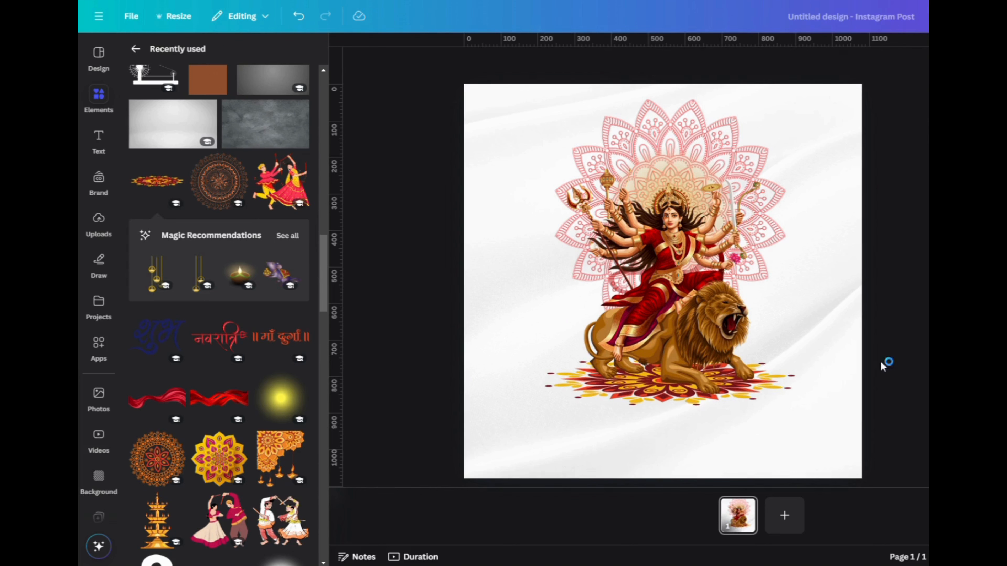
- Add the flowing red cloth graphic from the recently used elements and flip it horizontally
left_click(157, 398)
left_click_drag(674, 314, 588, 278)
left_click(771, 63)
left_click(759, 117)
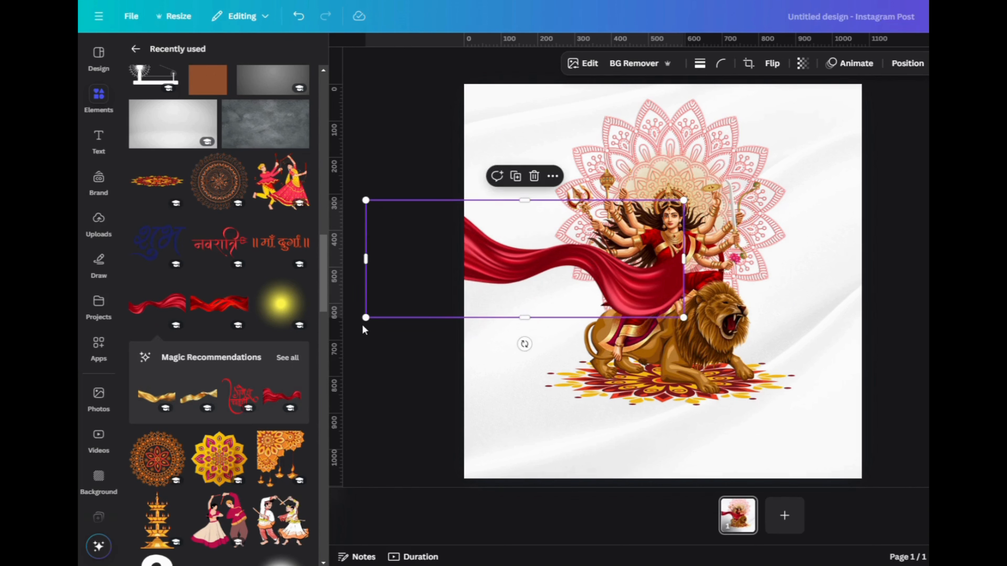
- Shrink and slightly tilt the red cloth, placing it from the page's left edge to the goddess's waist
left_click_drag(367, 318, 466, 306)
mouse_move(481, 249)
left_mouse_down()
mouse_move(477, 276)
mouse_move(477, 256)
left_mouse_up()
left_click_drag(565, 318, 568, 318)
left_click_drag(564, 274, 565, 289)
- Send the red cloth backward behind the goddess
right_click(564, 289)
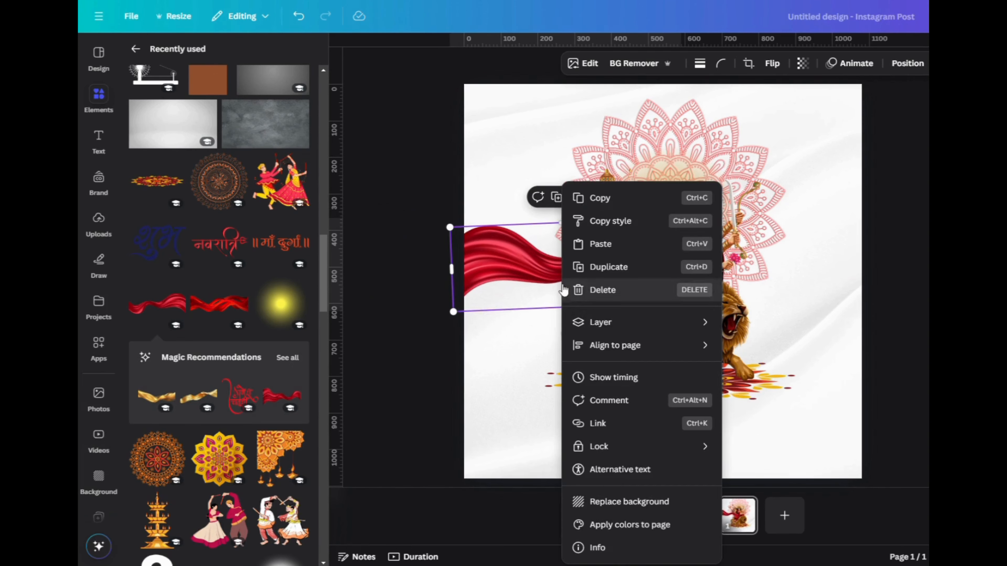
mouse_move(653, 322)
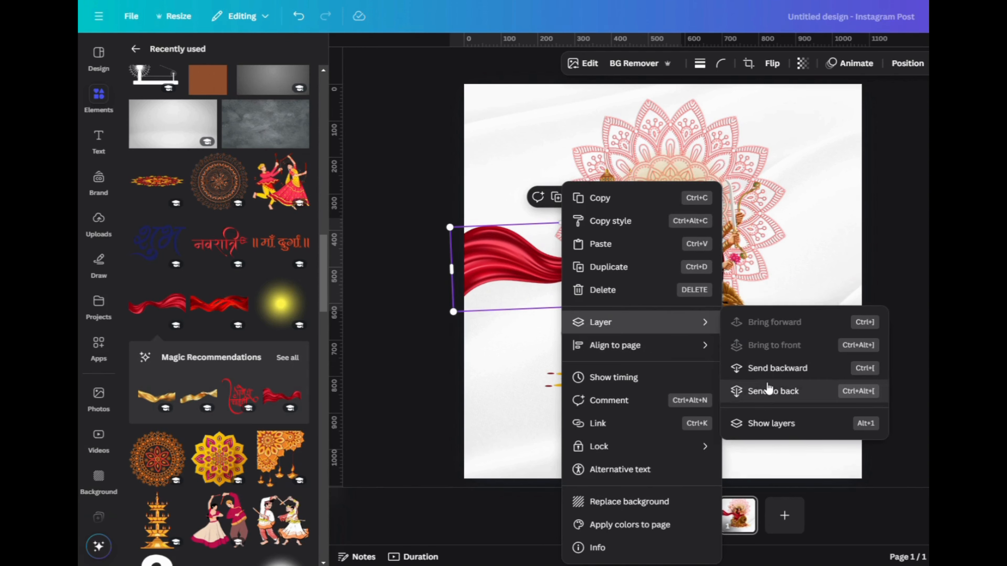
left_click(767, 370)
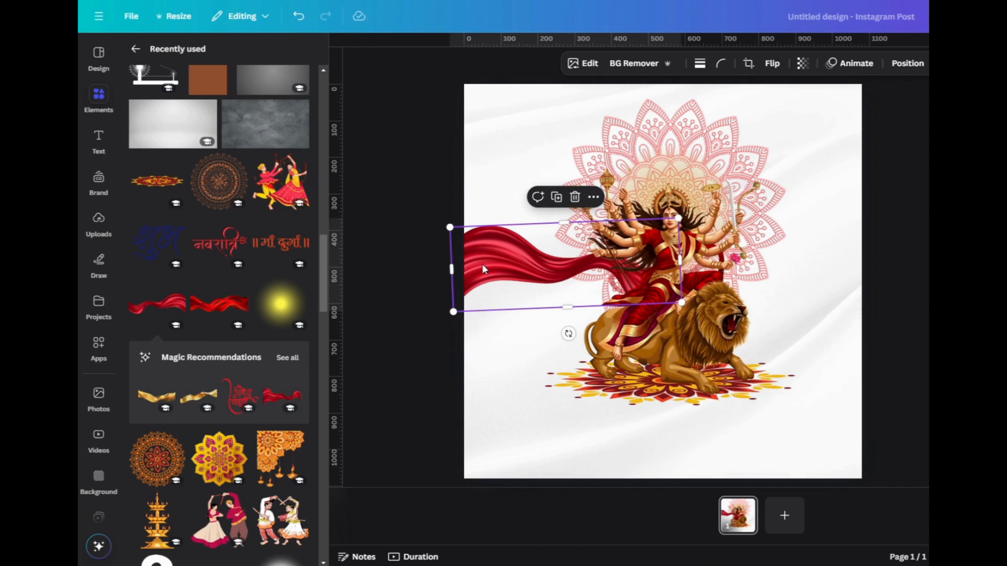
- Duplicate the red cloth, flip the copy horizontally and place it from the goddess to the page's right edge
left_click_drag(482, 269, 598, 285)
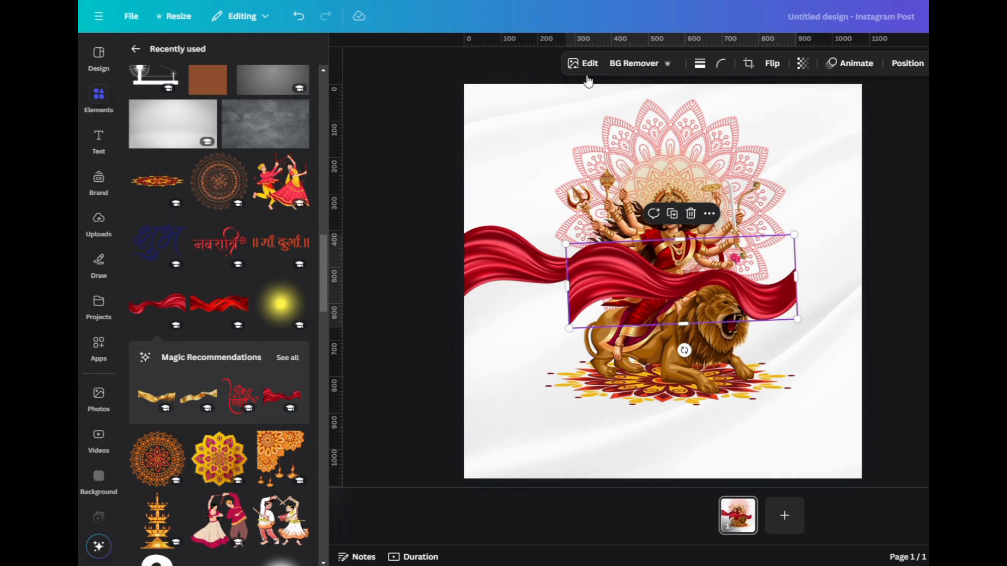
left_click(772, 63)
left_click(774, 115)
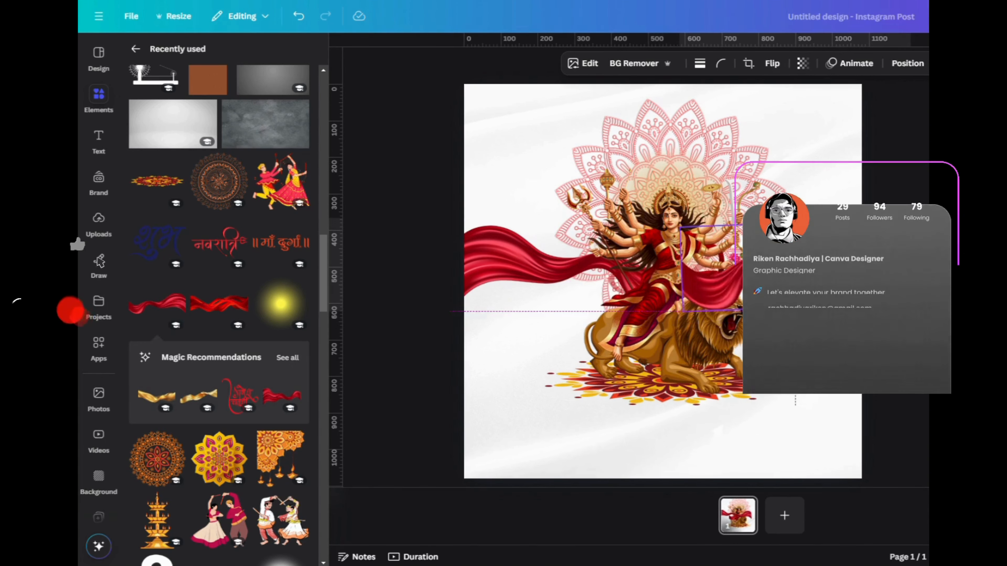
left_click_drag(753, 274, 765, 277)
right_click(804, 278)
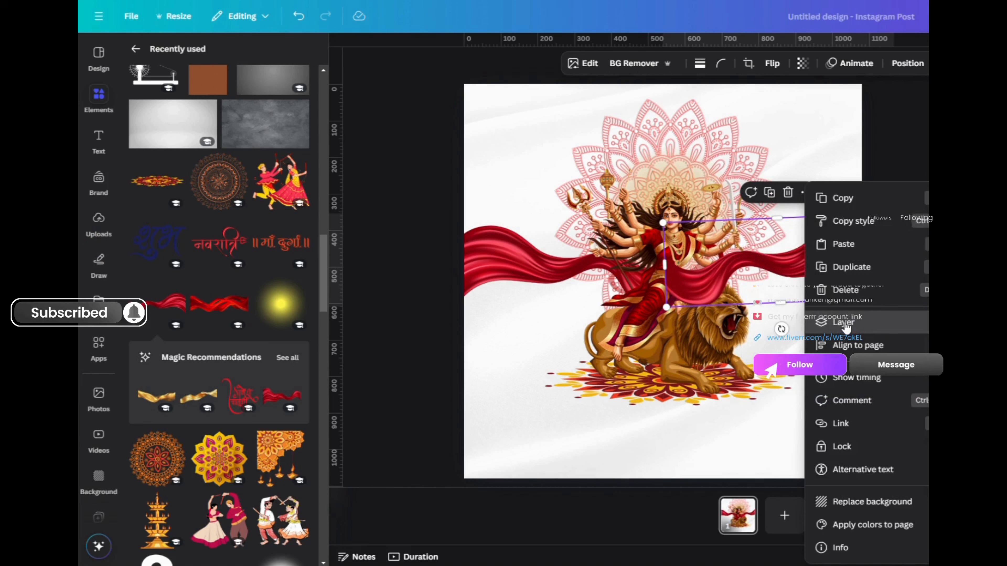
key("Escape")
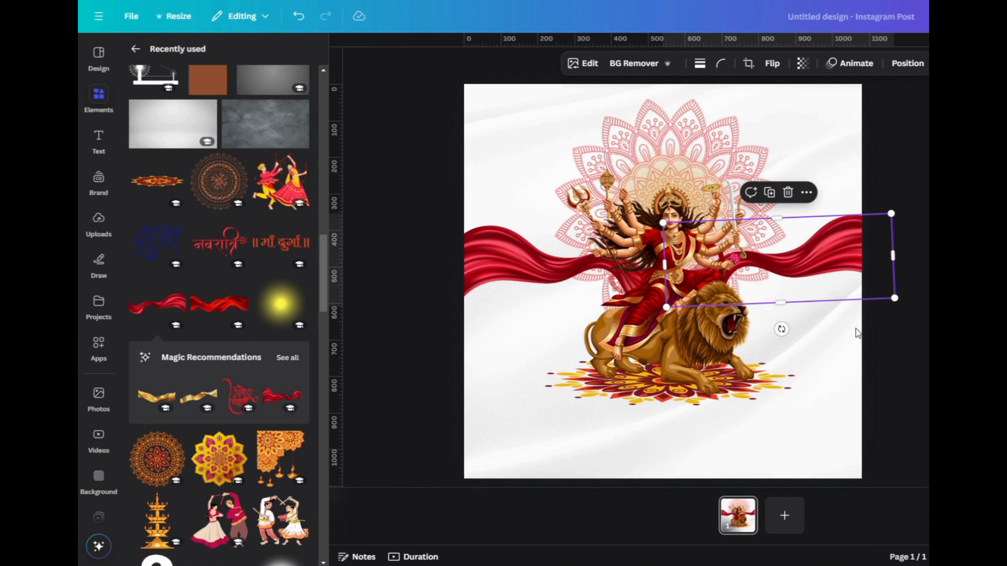
- Nudge the right red cloth slightly toward the goddess and down to line it up with the left cloth
left_click(883, 356)
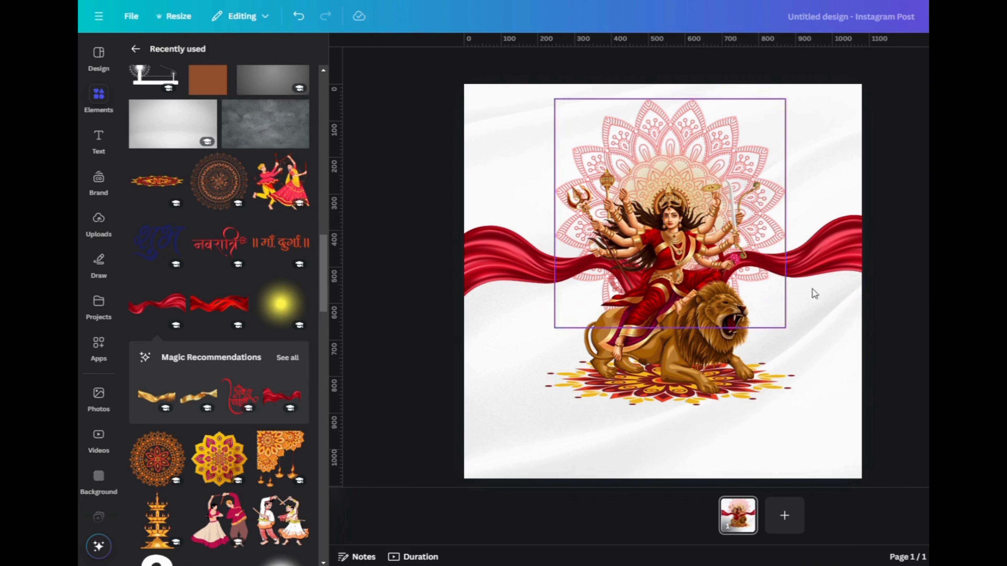
mouse_move(824, 264)
left_mouse_down()
mouse_move(825, 249)
mouse_move(823, 268)
mouse_move(817, 258)
left_mouse_up()
left_click(925, 310)
left_click(808, 248)
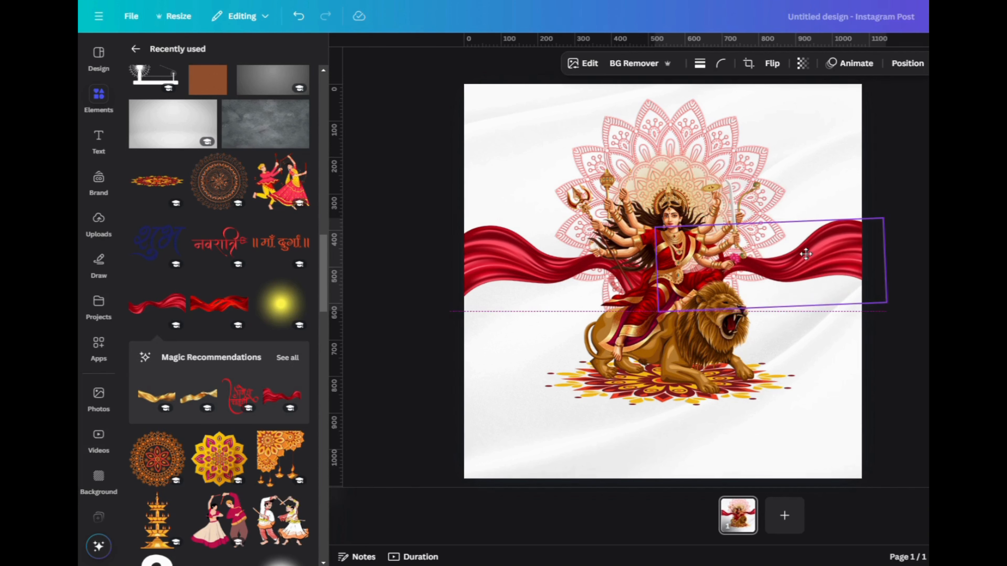
- Try moving the left red cloth slightly lower, and undo the move
left_click(522, 274)
left_click_drag(522, 273, 519, 285)
key("ctrl+z")
left_click(922, 352)
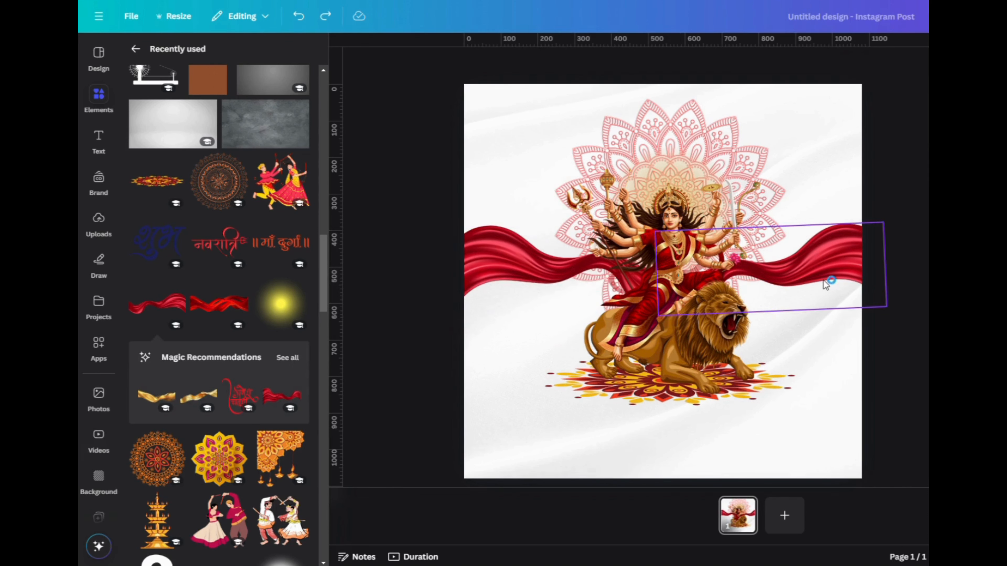
- Rotate the right red cloth clockwise so it slopes down toward the page edge, and reposition it beside the goddess
left_click_drag(829, 284, 825, 272)
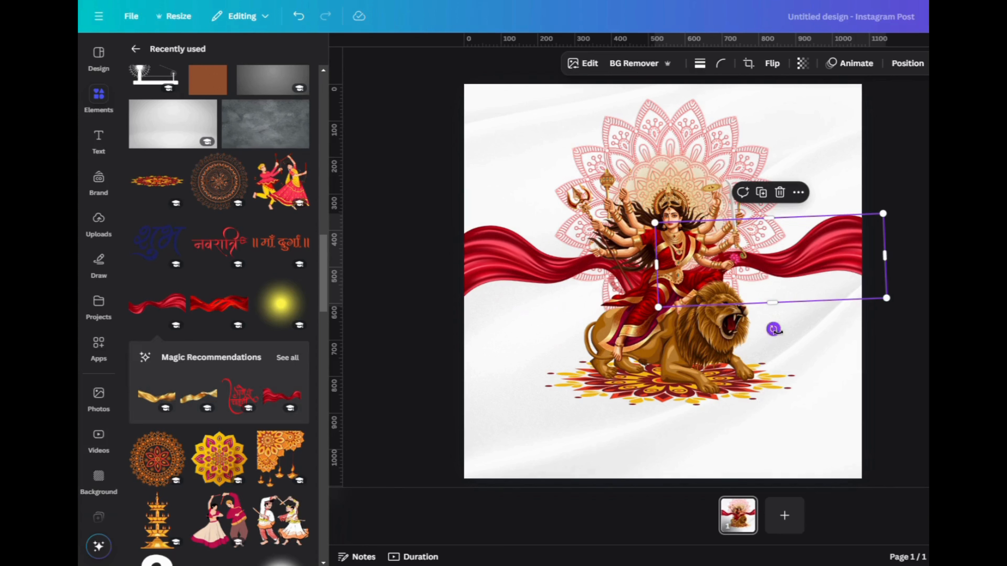
left_click_drag(773, 329, 762, 334)
left_click_drag(802, 307, 804, 324)
left_click(910, 381)
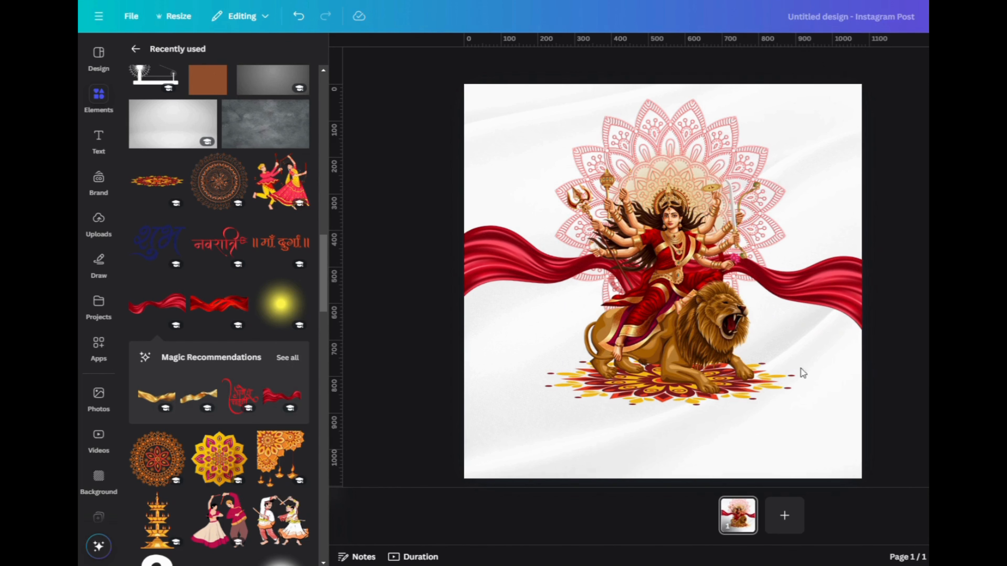
- Shrink the goddess, mandala, glow, rangoli and both cloths together and place them centred lower on the page
left_click_drag(513, 151, 595, 377)
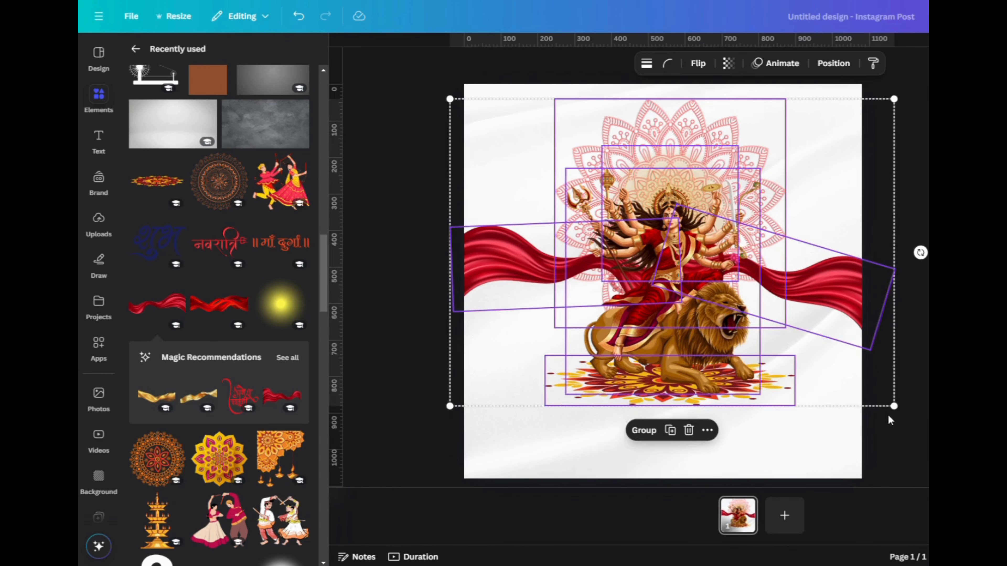
left_click_drag(894, 406, 815, 351)
left_click_drag(753, 327, 784, 380)
left_click(370, 349)
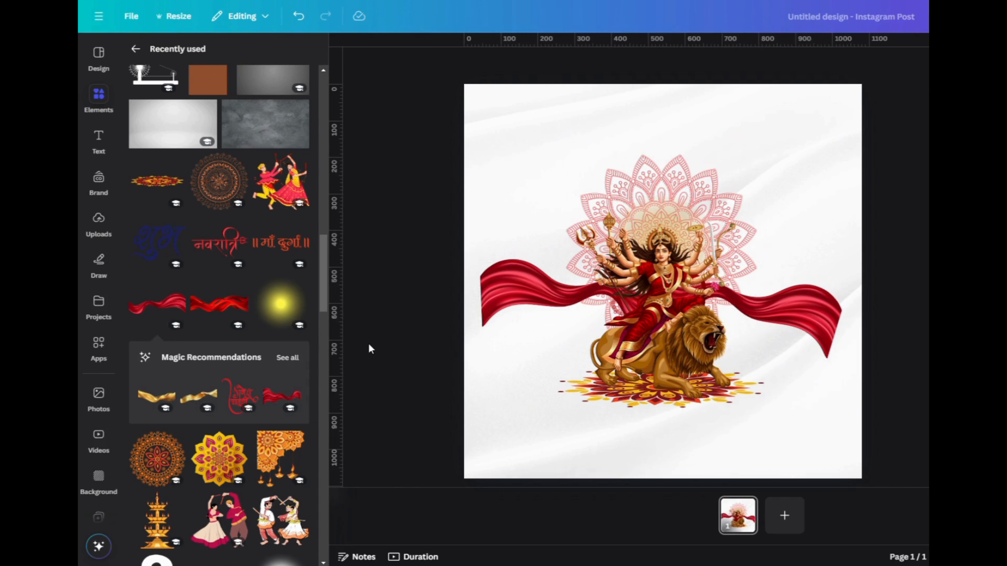
- Enlarge both red cloths so they run past the page's left and right edges, and realign them behind the goddess
left_click(491, 304)
left_click_drag(481, 331, 423, 356)
left_click_drag(517, 332, 524, 317)
left_click(813, 321)
left_click_drag(846, 295, 917, 261)
left_click_drag(821, 327, 815, 325)
key("Escape")
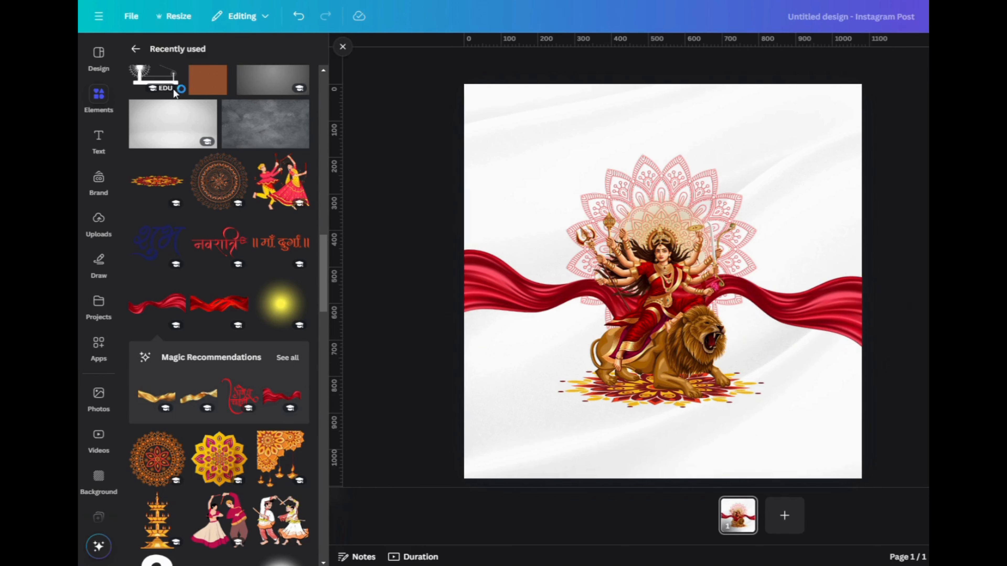
- Add the recently used ॥ माँ दुर्गा ॥ graphic, shrink it and centre it near the page's upper edge
left_click(273, 256)
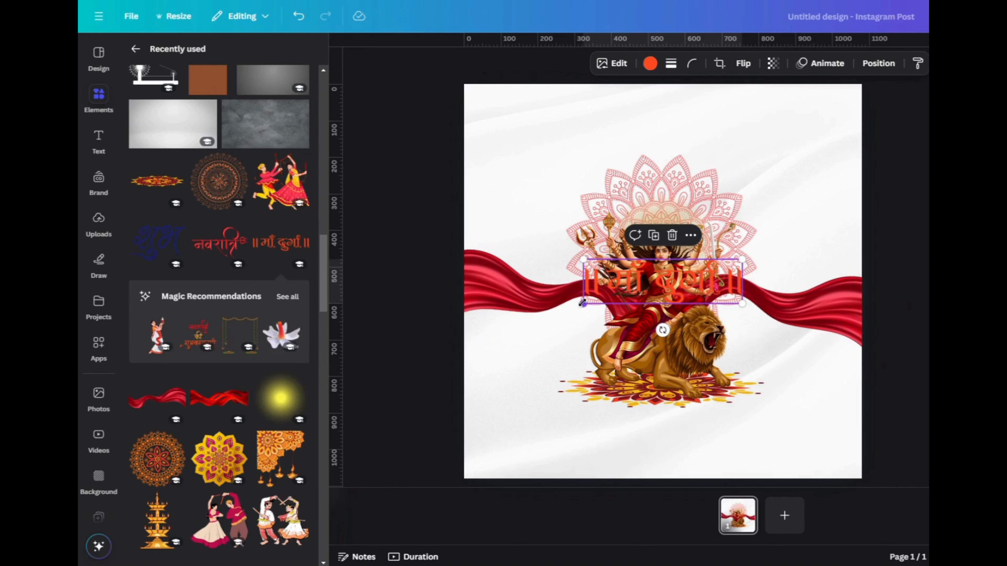
left_click_drag(583, 303, 654, 114)
key("Escape")
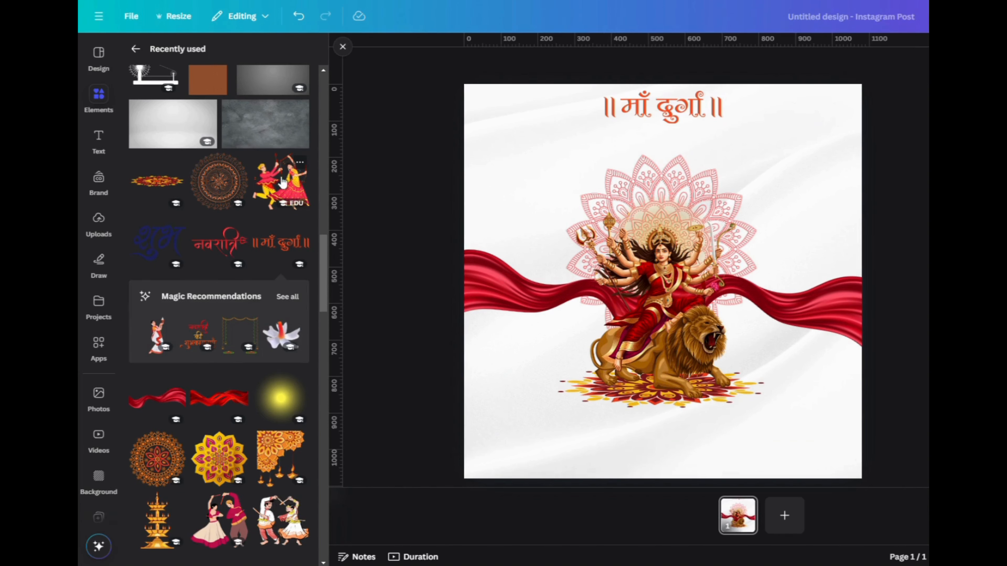
- Add the recently used dandiya dancing couple graphic, shrink it and place it in the page's upper-left corner
left_click(283, 183)
left_click_drag(652, 253, 535, 163)
left_click_drag(606, 242, 492, 120)
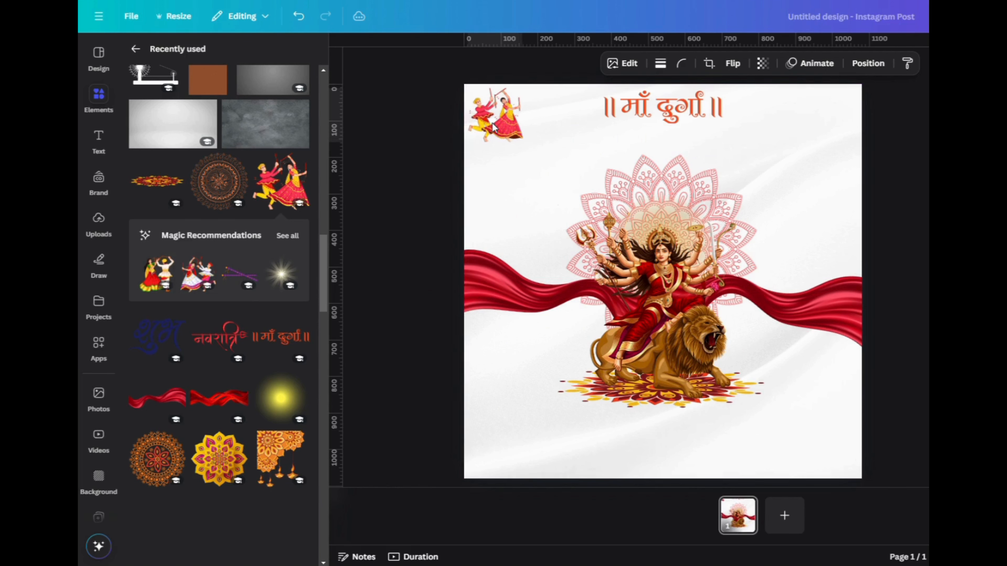
- Duplicate the dancing couple, place the copy in the page's upper-right corner and flip it horizontally
key("ctrl+d")
left_click_drag(493, 126, 821, 124)
left_click(732, 64)
left_click(713, 92)
key("Escape")
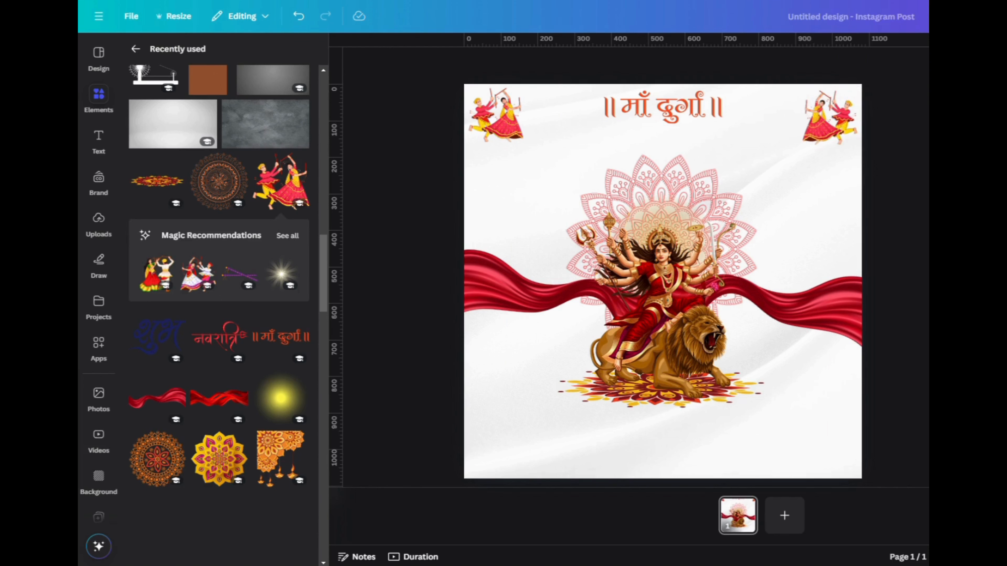
- Move the goddess, mandala, glow, rangoli and both cloths up together slightly
scroll(277, 424, "down", 6)
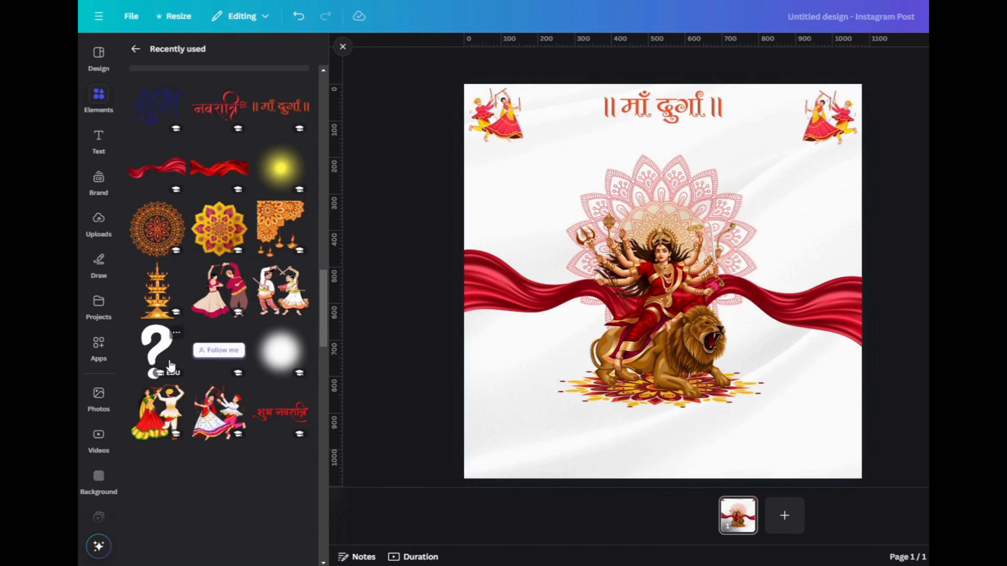
left_click_drag(439, 183, 925, 397)
key("Up")
key("Up")
key("Up")
key("Up")
key("Up")
key("Up")
key("Up")
key("Up")
key("Up")
key("Up")
key("Up")
key("Up")
key("Up")
key("Up")
key("Up")
key("Up")
key("Up")
key("Up")
key("Up")
key("Up")
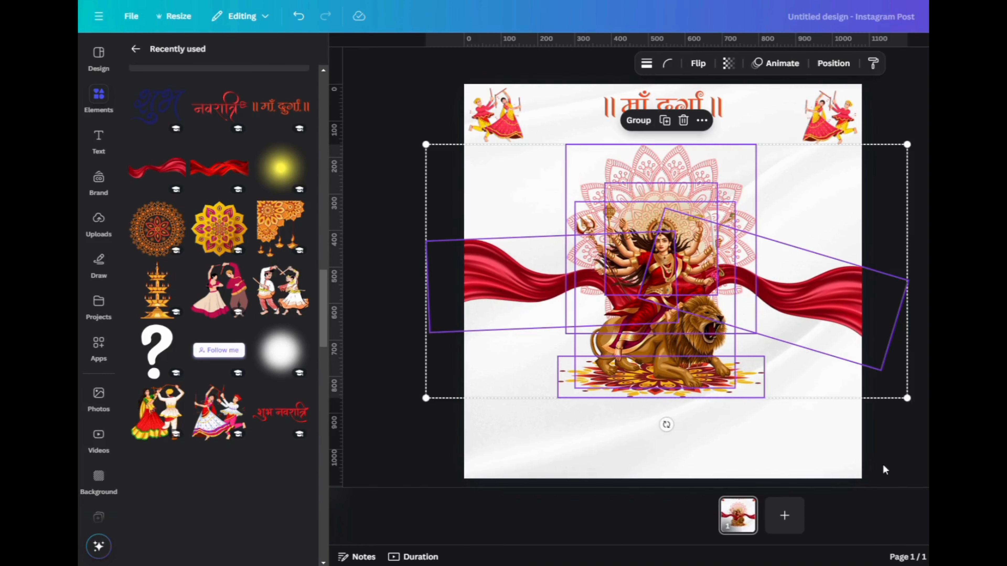
left_click(882, 438)
- Add the recently used red शुभ नवरात्रि graphic, shrink it and centre it below the rangoli
scroll(189, 225, "down", 6)
left_click(281, 181)
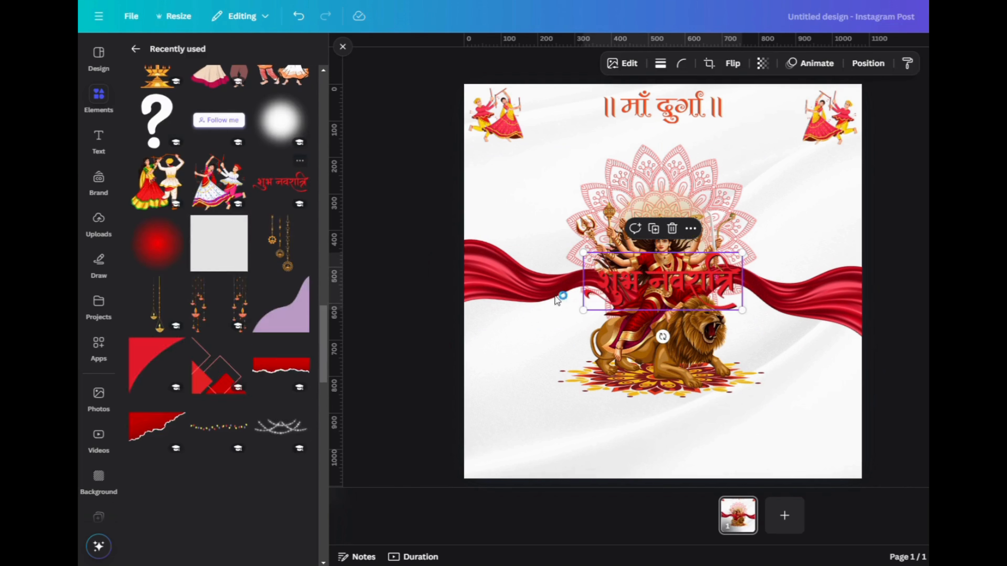
left_click_drag(579, 308, 644, 430)
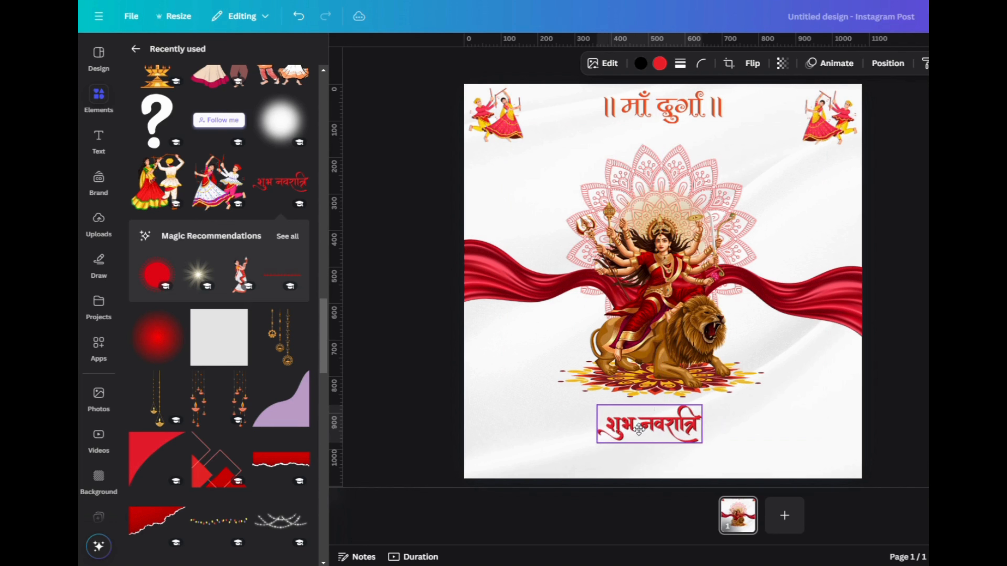
left_click(875, 438)
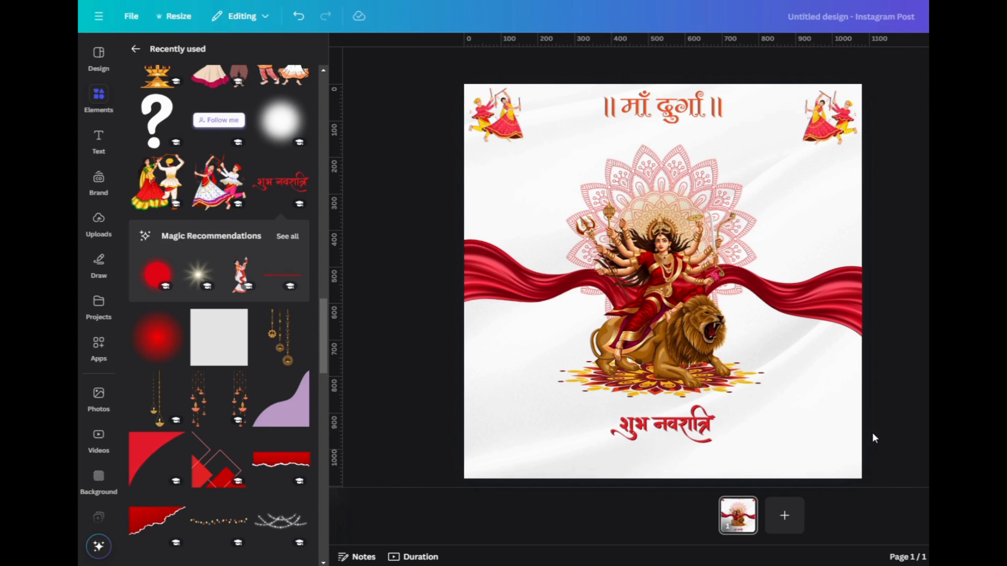
- Add the text "May the divine blessings of Goddess Durga fill your life with happiness and peace." in two lines beneath the शुभ नवरात्रि graphic
left_click(528, 394)
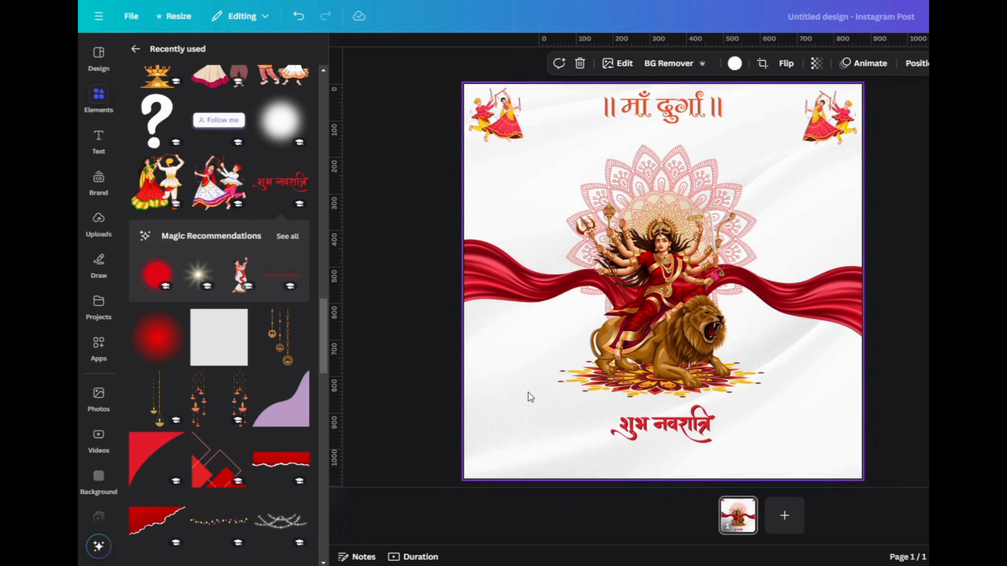
type("May the divine blessings of Goddess Durga fill your life with happiness and peace.")
left_click_drag(504, 300, 603, 289)
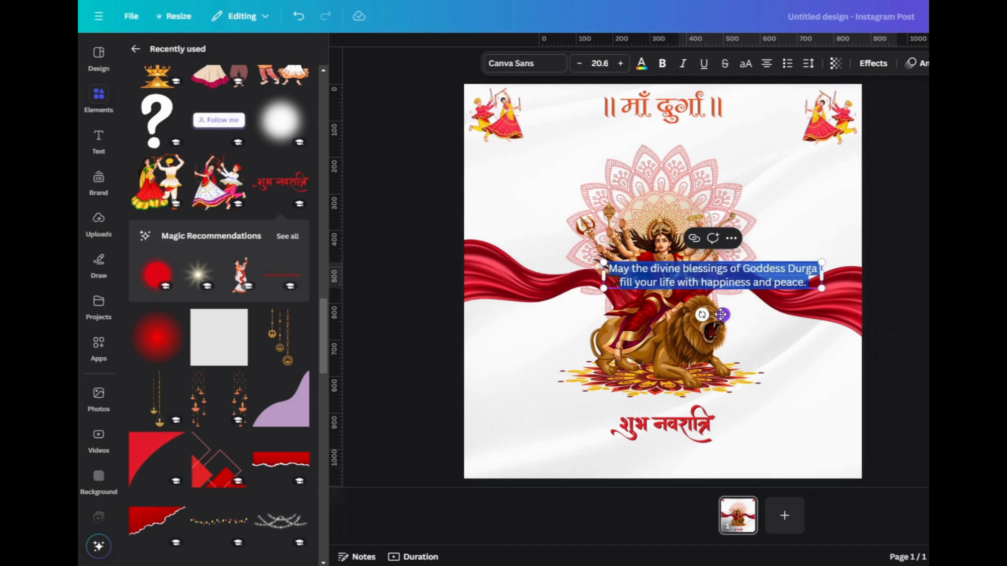
left_click_drag(721, 314, 670, 494)
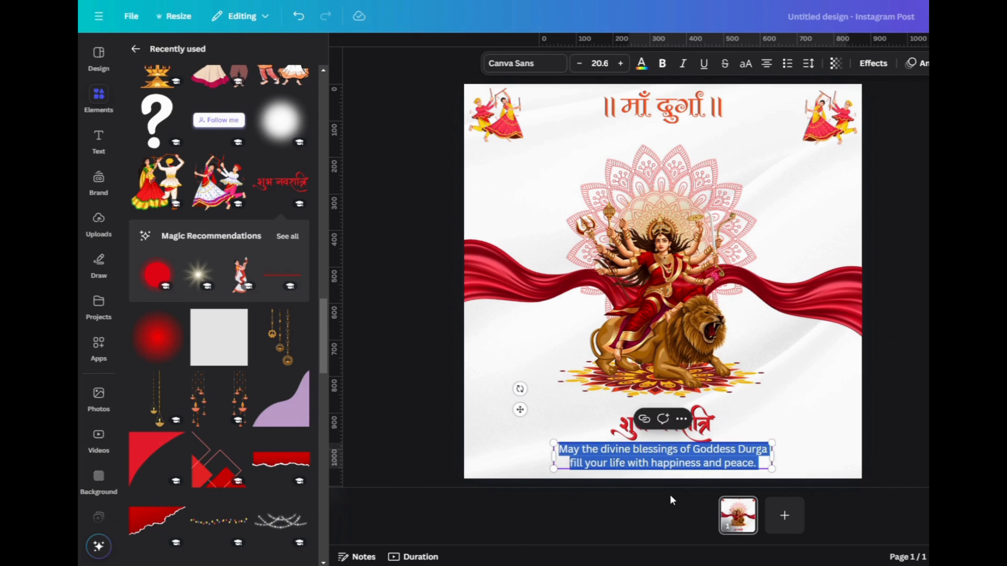
left_click(799, 441)
- Make the blessing text bold and colour it red
left_click(713, 468)
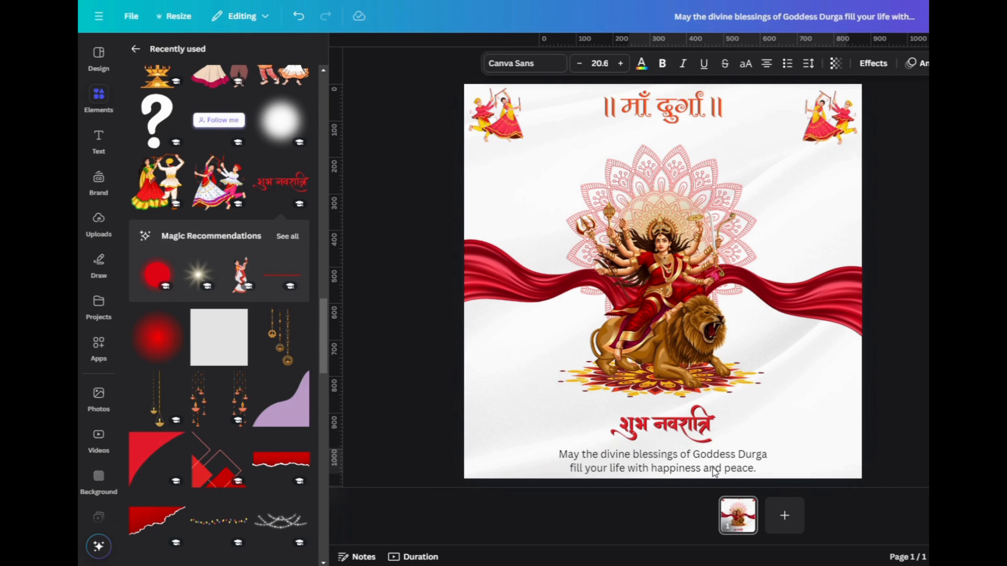
left_click_drag(712, 468, 712, 464)
left_click(661, 63)
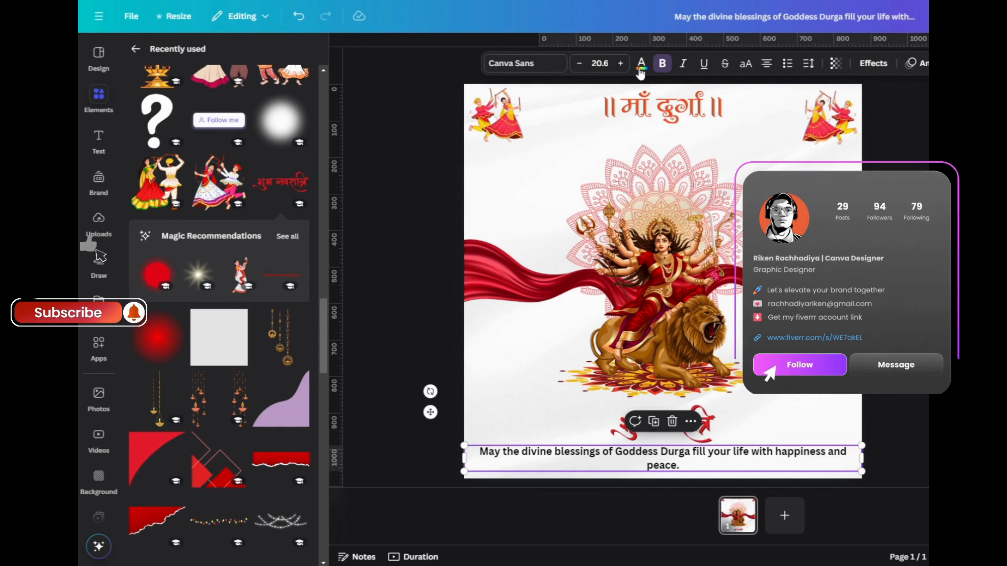
left_click(639, 70)
left_click(234, 150)
- Shrink the blessing text to size 18.9 on two lines and centre it just below the शुभ नवरात्रि graphic
left_click(462, 448)
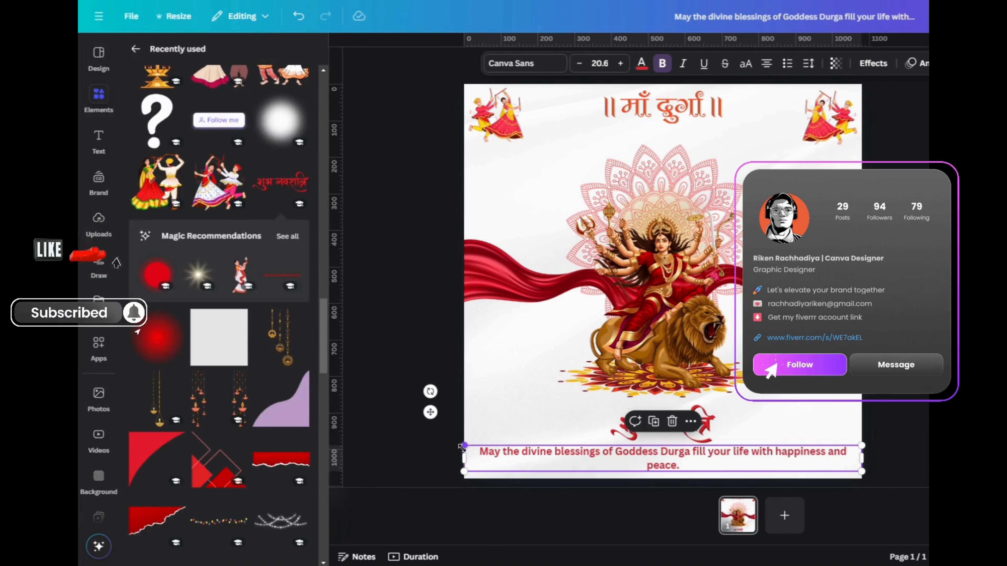
left_click_drag(462, 447, 625, 463)
left_click_drag(769, 463, 685, 465)
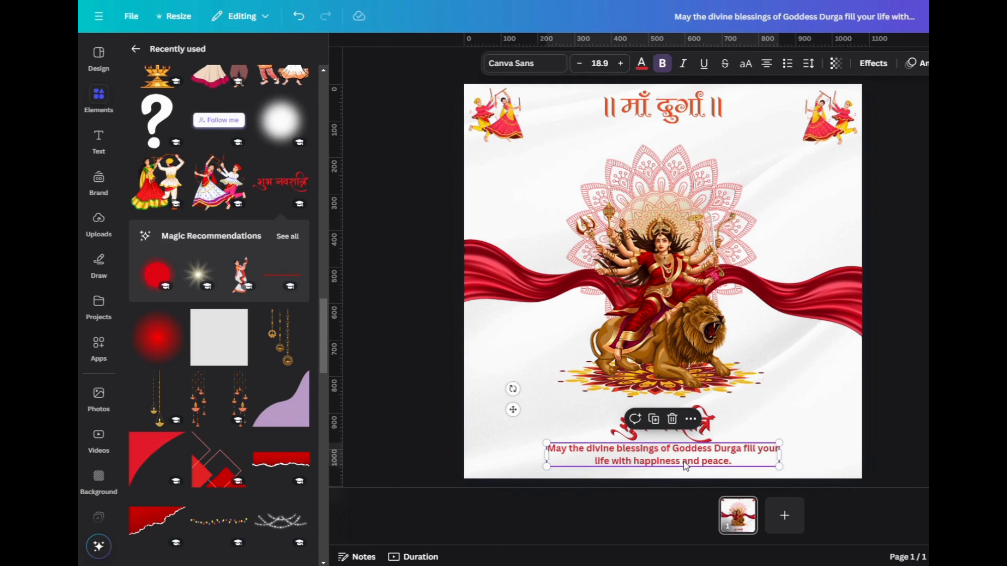
left_click(769, 451)
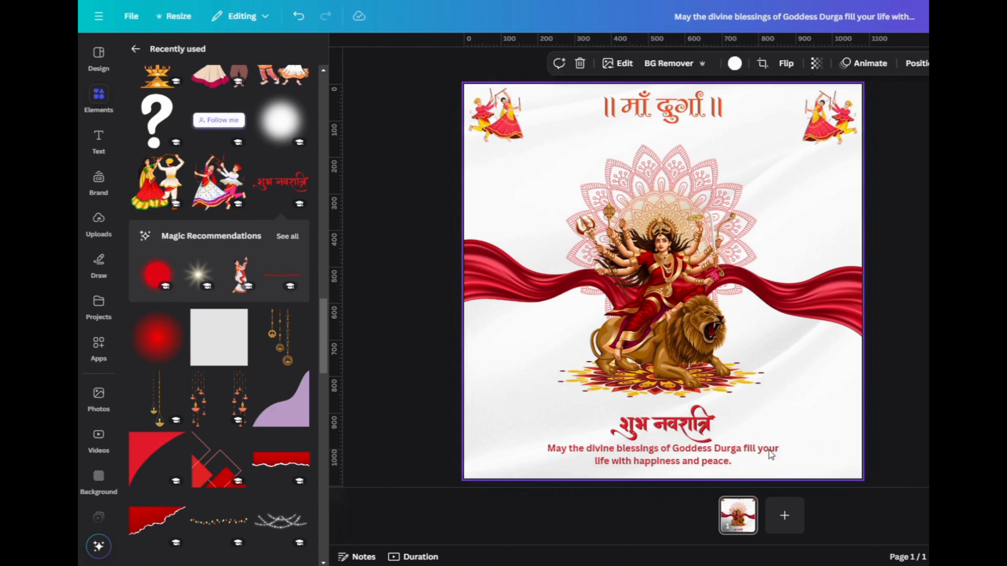
key("Down")
left_click(768, 419)
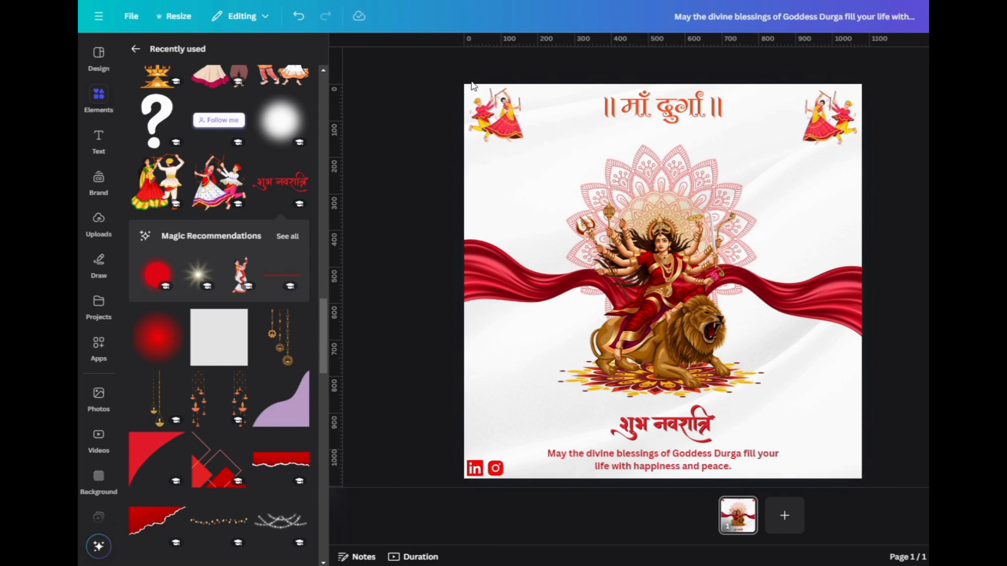
- Apply the Rotate motion effect to the red mandala behind the goddess
left_click(676, 152)
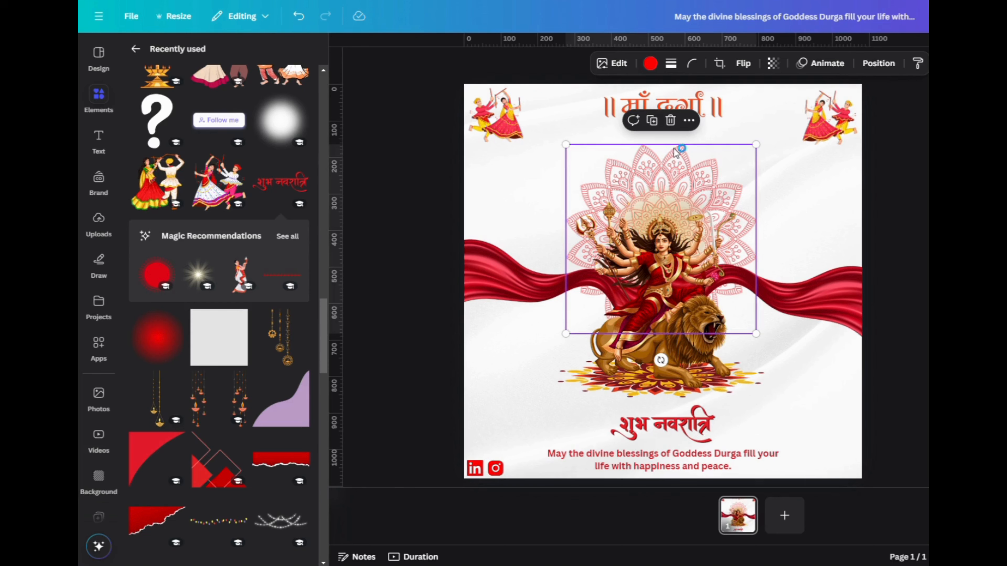
left_click(819, 64)
scroll(165, 277, "down", 5)
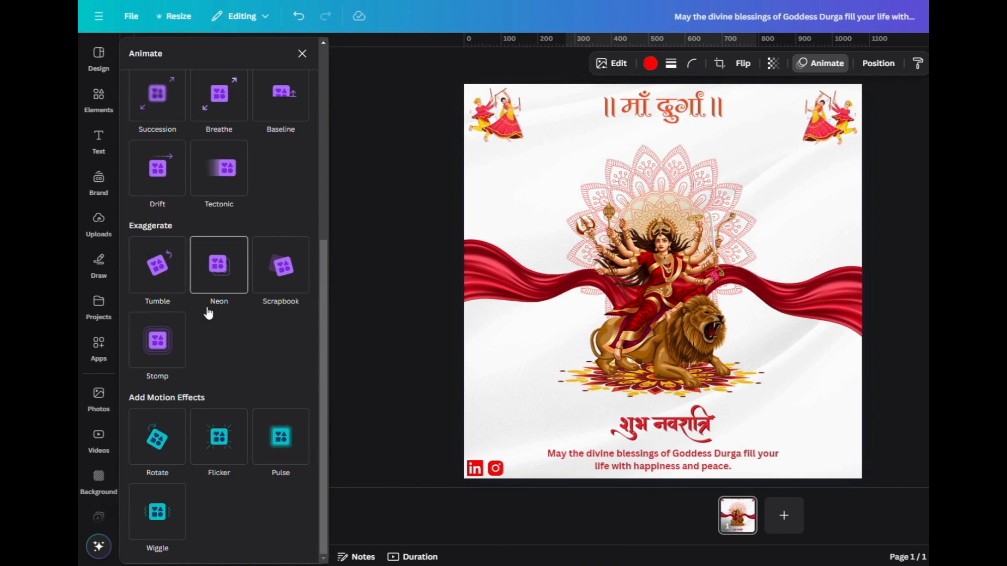
left_click(173, 447)
left_click(365, 315)
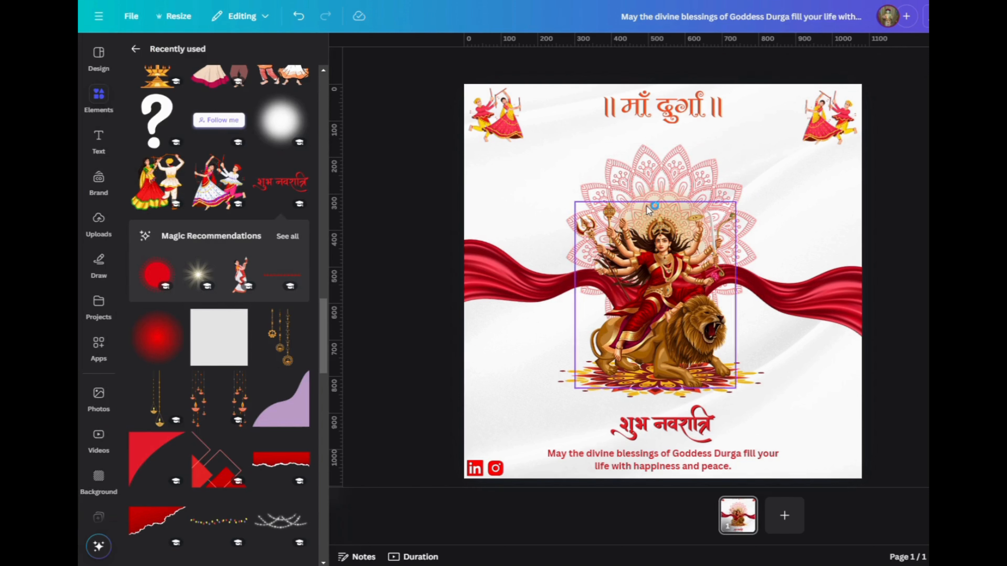
- Apply the Pulse motion effect to the glow behind the goddess's head
left_click(654, 200)
left_click(844, 63)
scroll(194, 409, "down", 5)
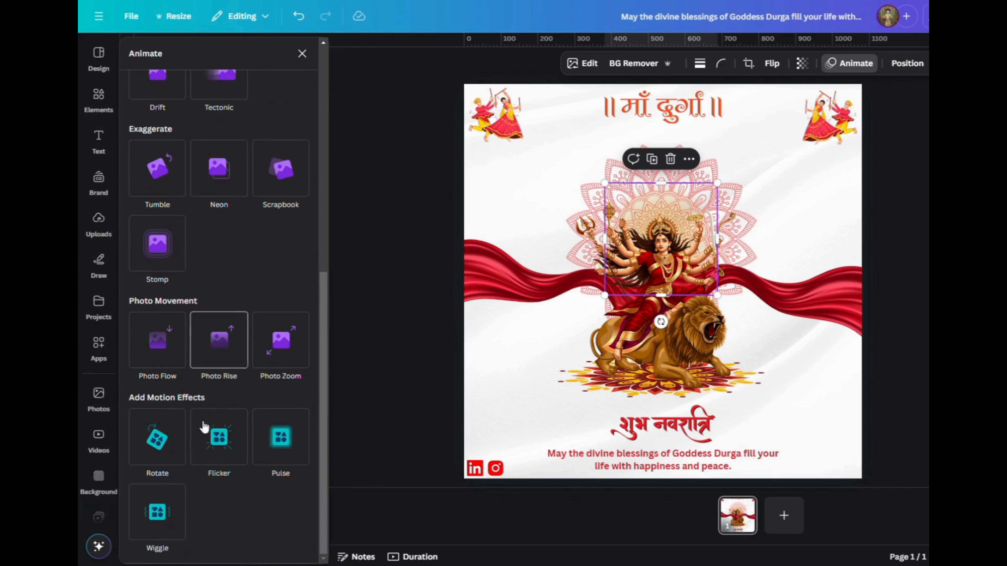
left_click(274, 441)
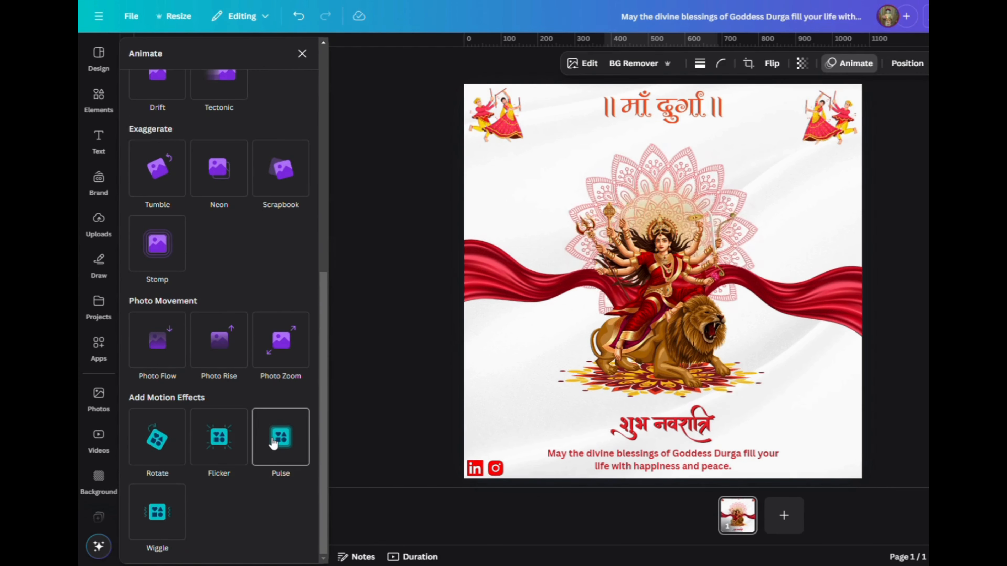
left_click(395, 330)
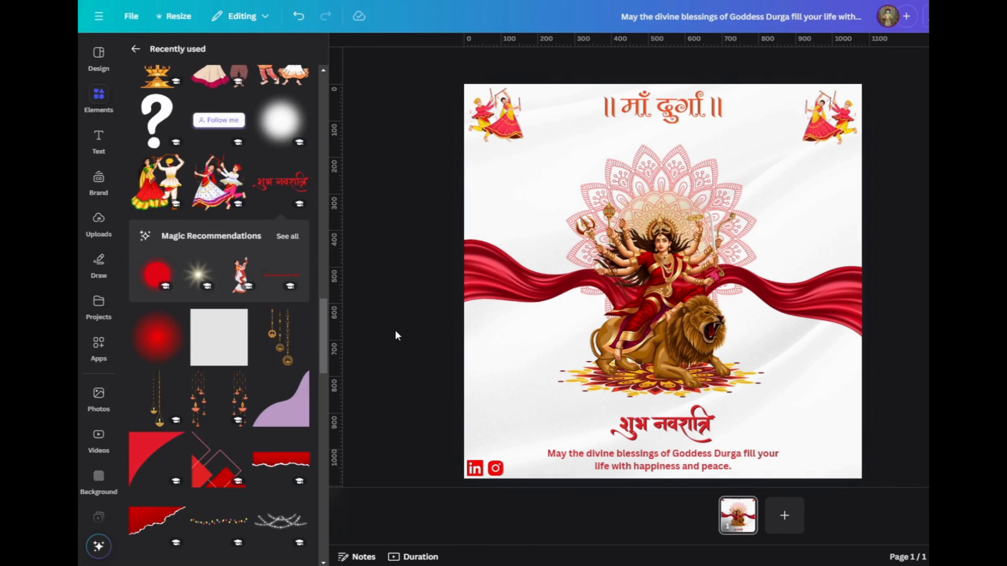